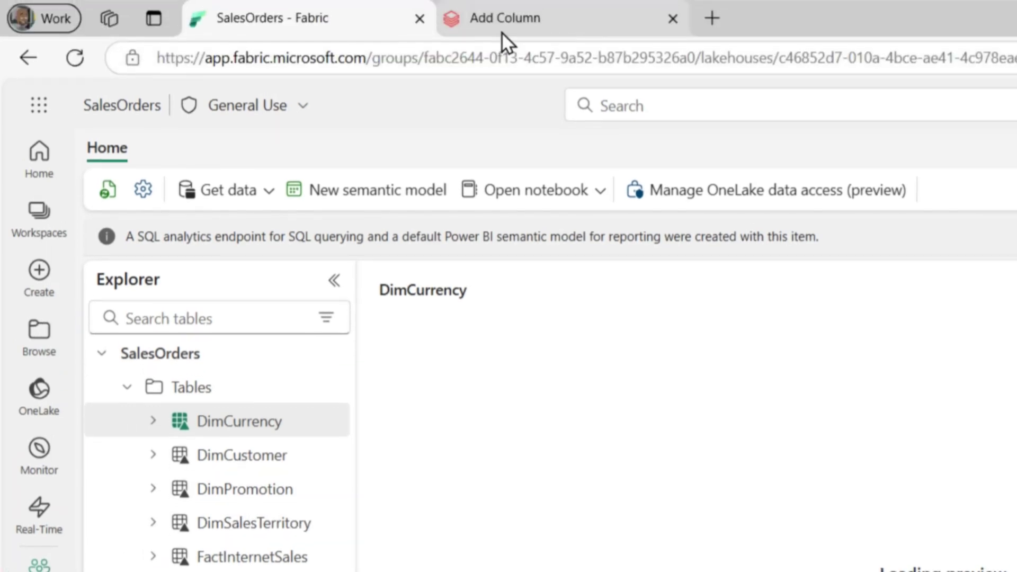
Switch from the Fabric SalesOrders lakehouse to the Azure Databricks workspace
click(502, 26)
Review productmanagement's Permissions and Grant privileges, confirming account users hold BROWSE and EXTERNAL USE SCHEMA
click(82, 271)
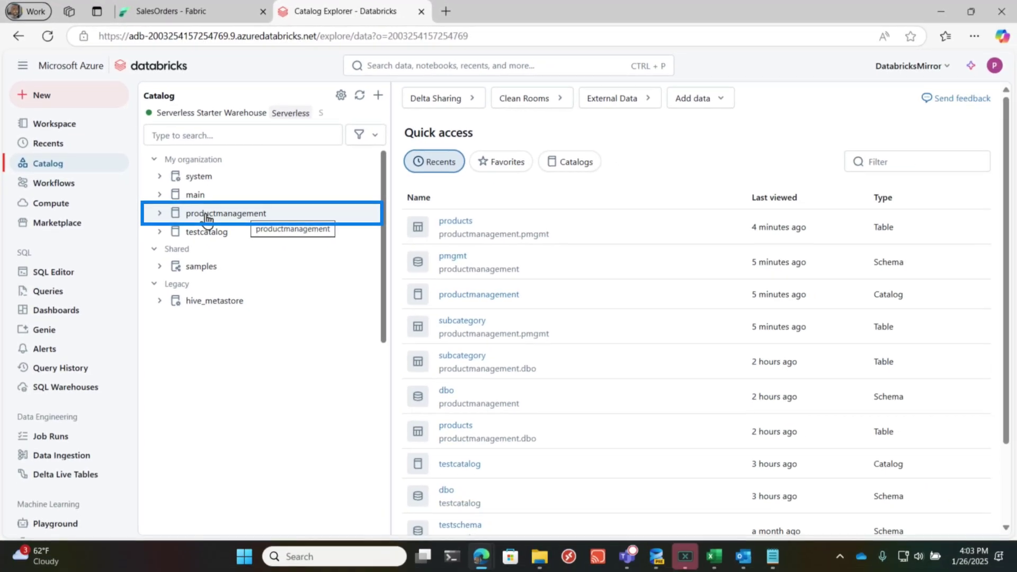
click(160, 214)
click(230, 292)
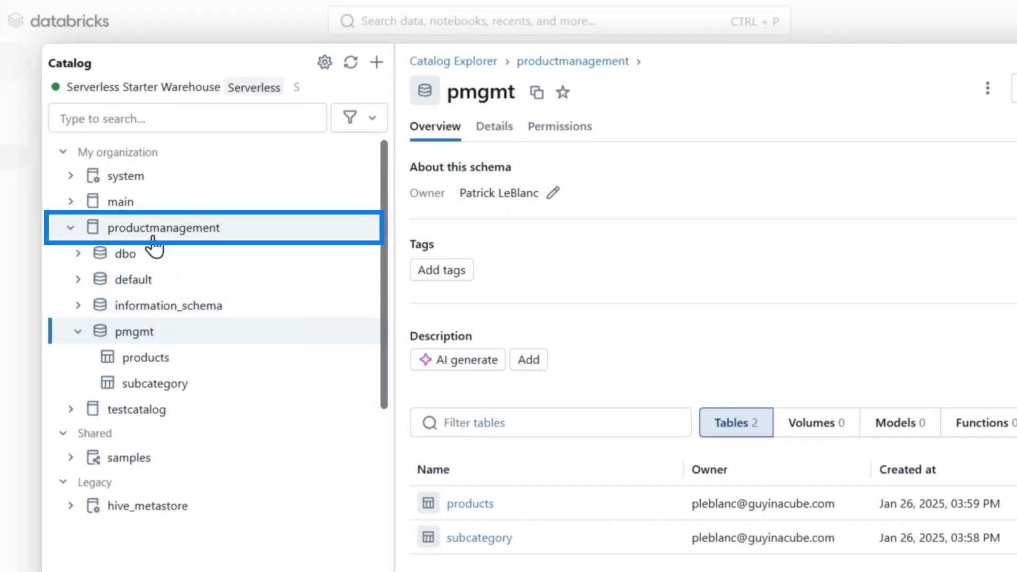
click(155, 229)
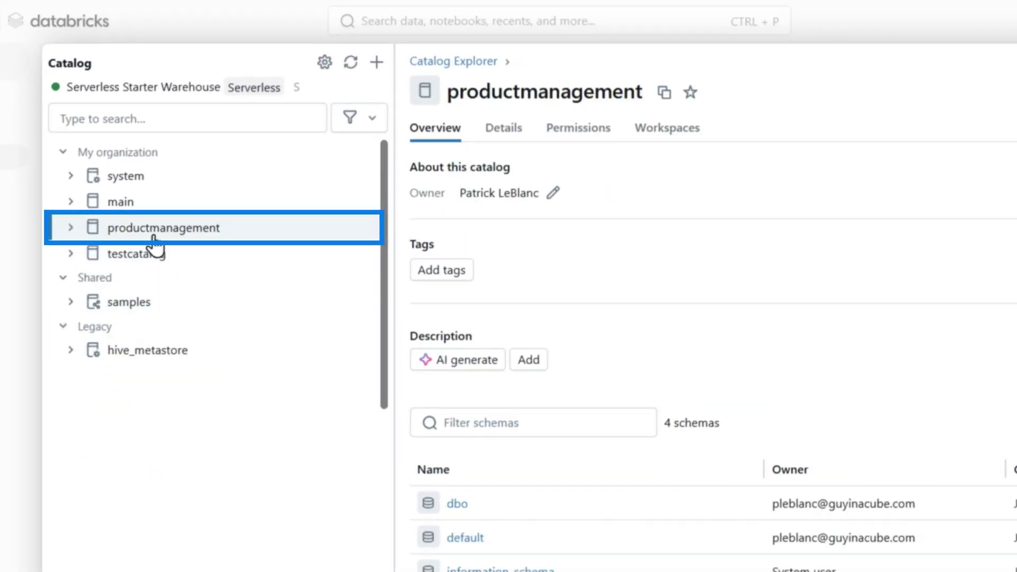
click(603, 140)
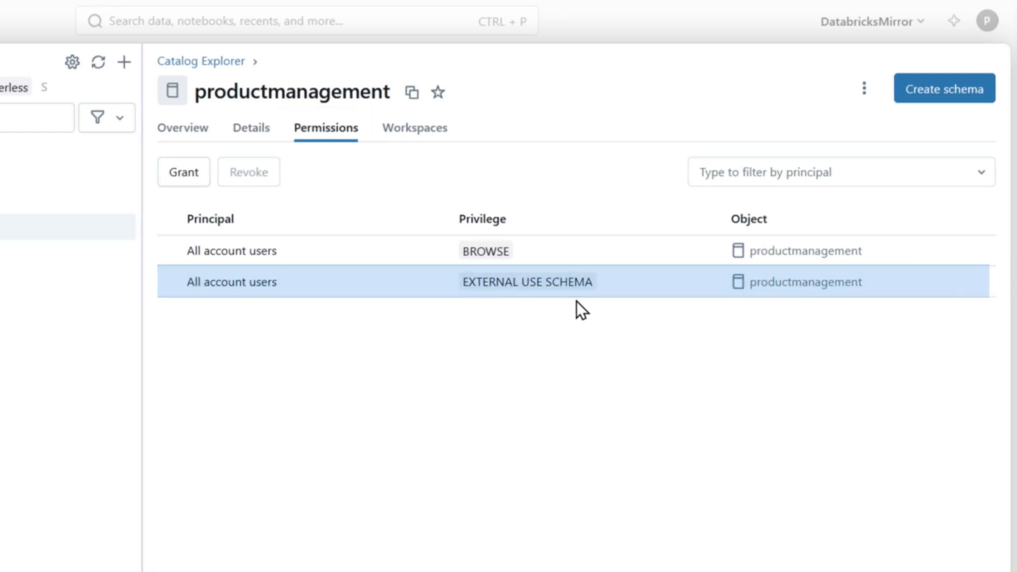
click(183, 177)
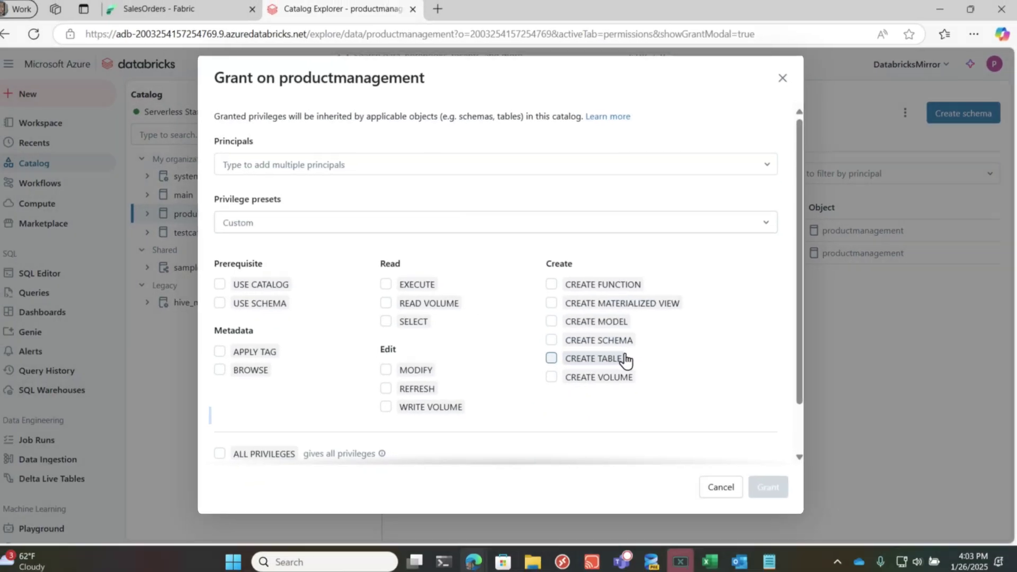
scroll(625, 361, down, 3)
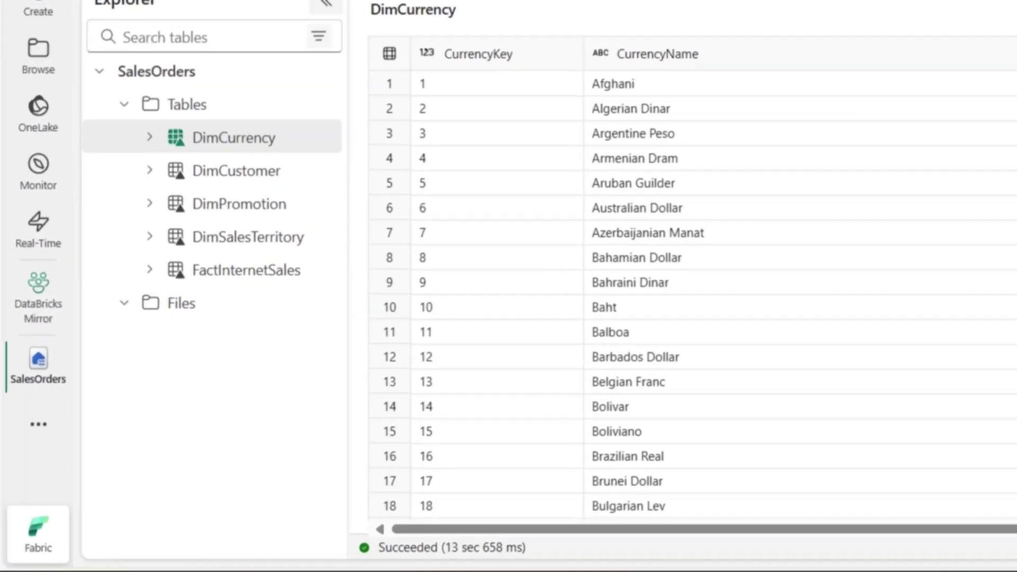
Start a new Mirrored Azure Databricks catalog item in the DataBricks Mirror workspace
click(29, 297)
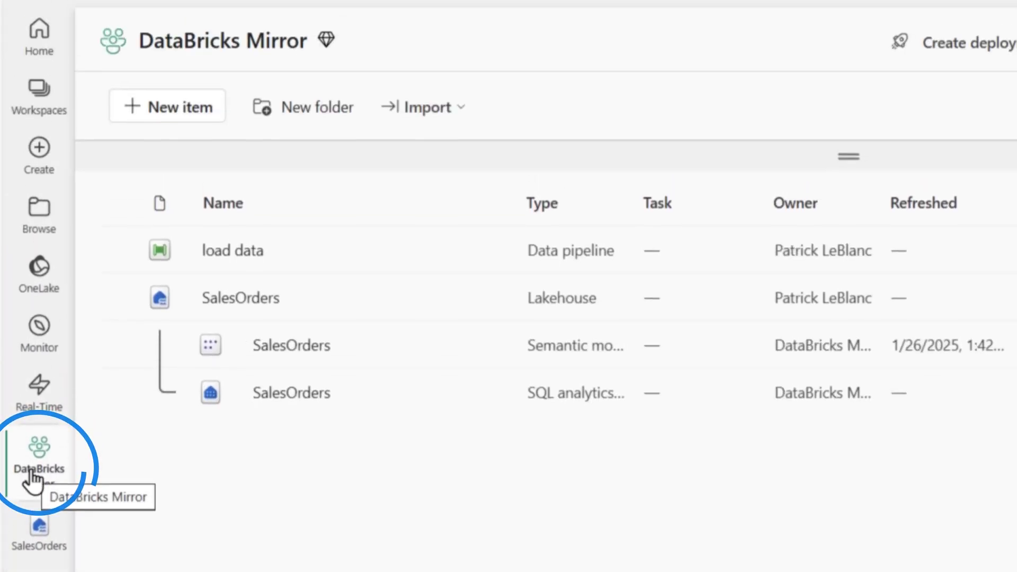
click(165, 157)
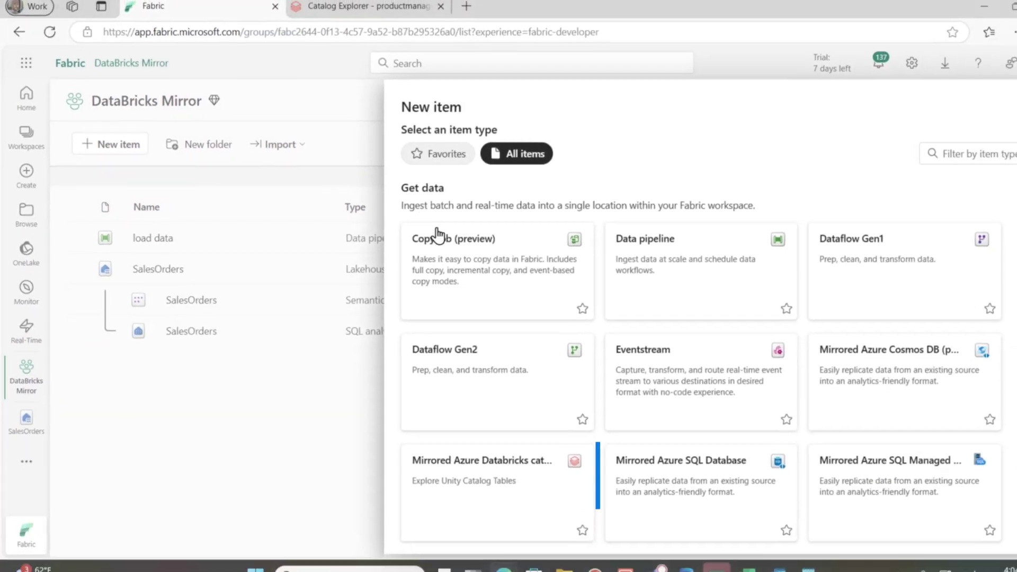
click(485, 466)
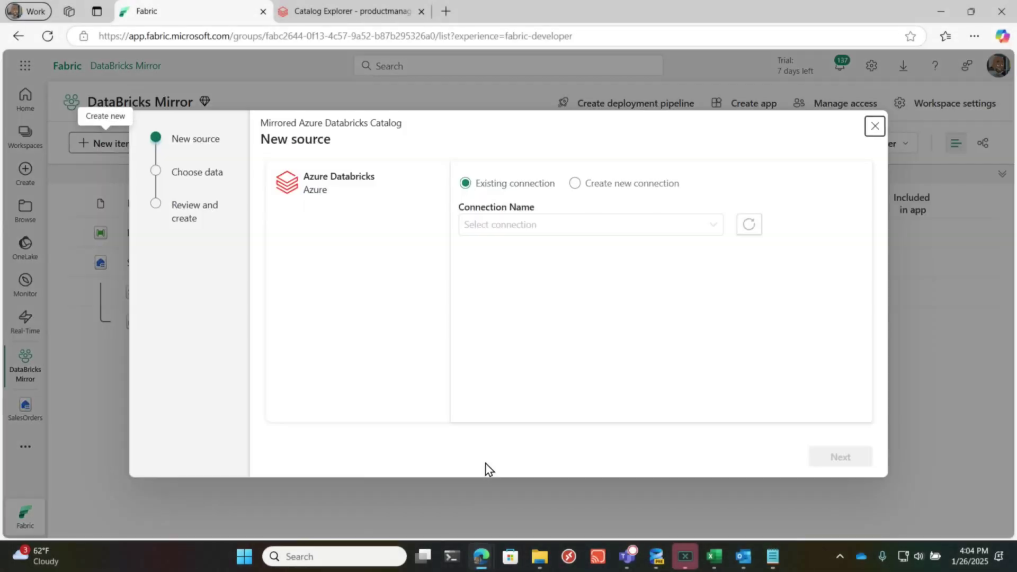
Copy the Databricks workspace base URL and start a new connection in the mirror setup
click(345, 11)
drag(99, 36, 315, 36)
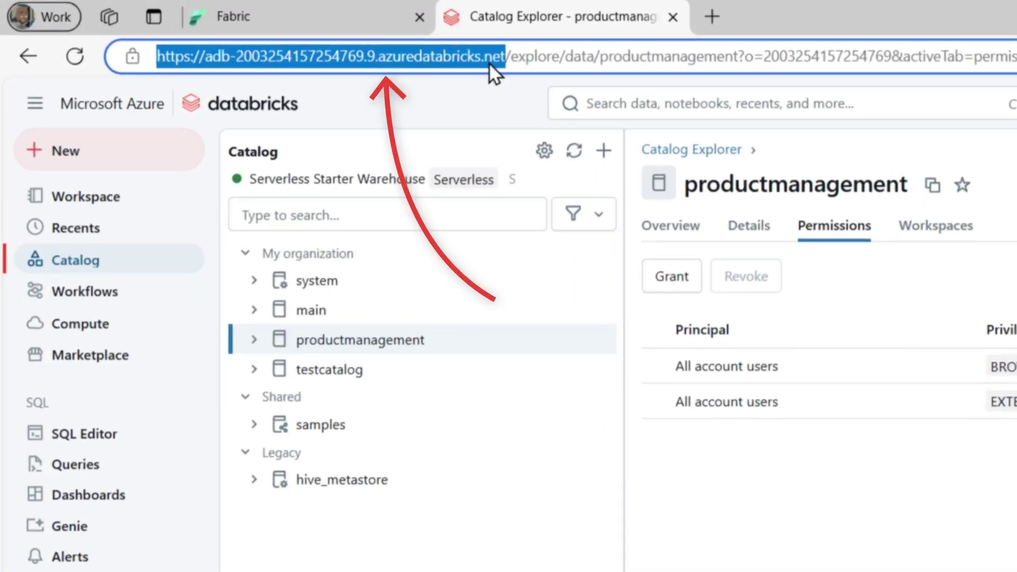
right_click(488, 63)
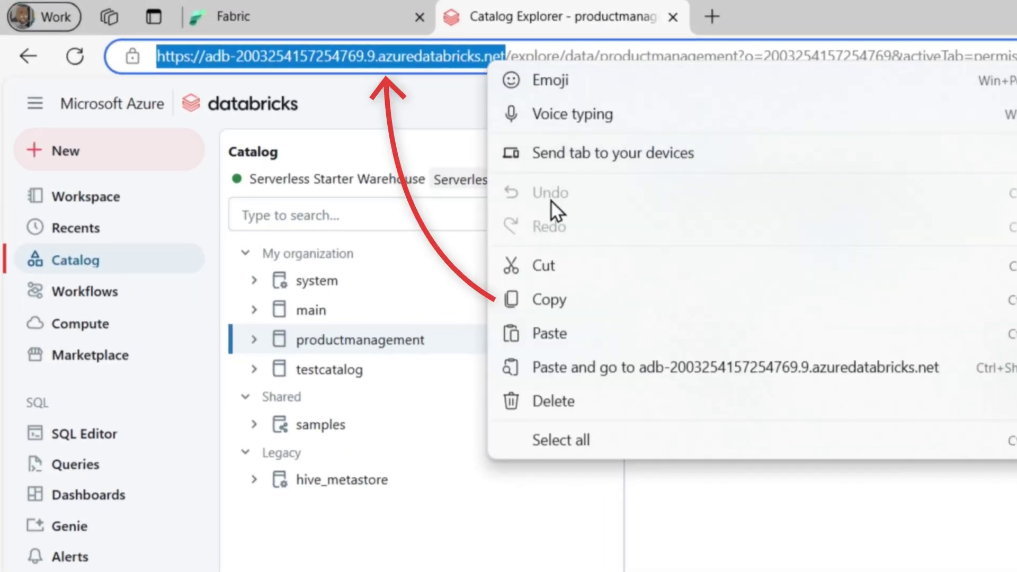
click(554, 297)
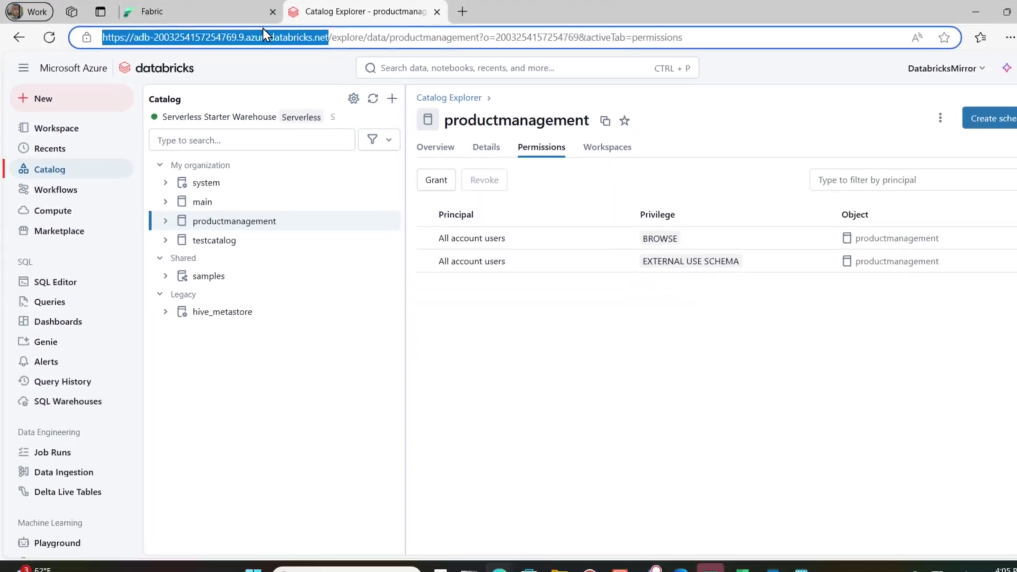
click(295, 16)
click(577, 182)
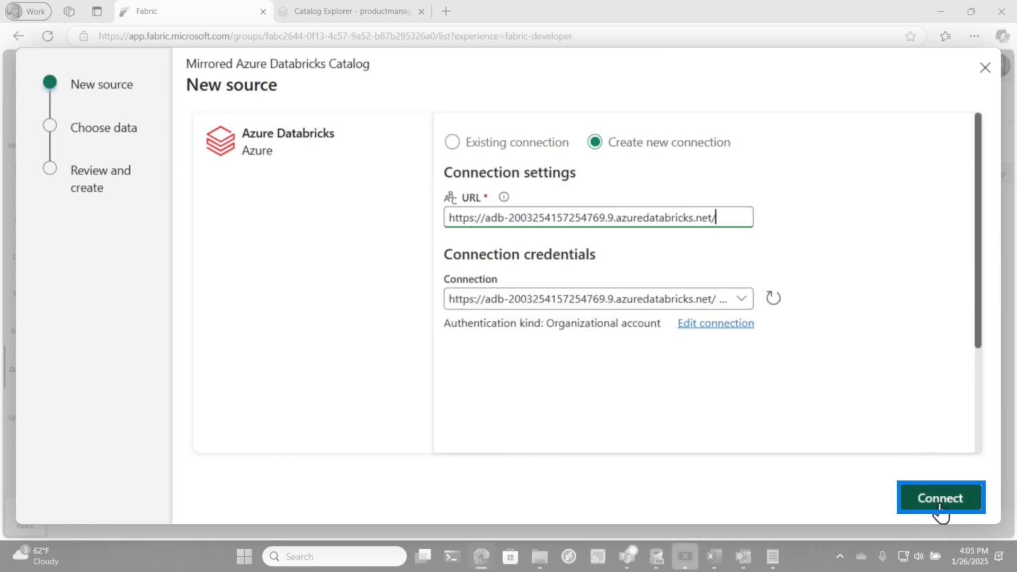
Connect to the productmanagement catalog, select the whole pmgmt schema including products and subcategory, and continue
click(940, 487)
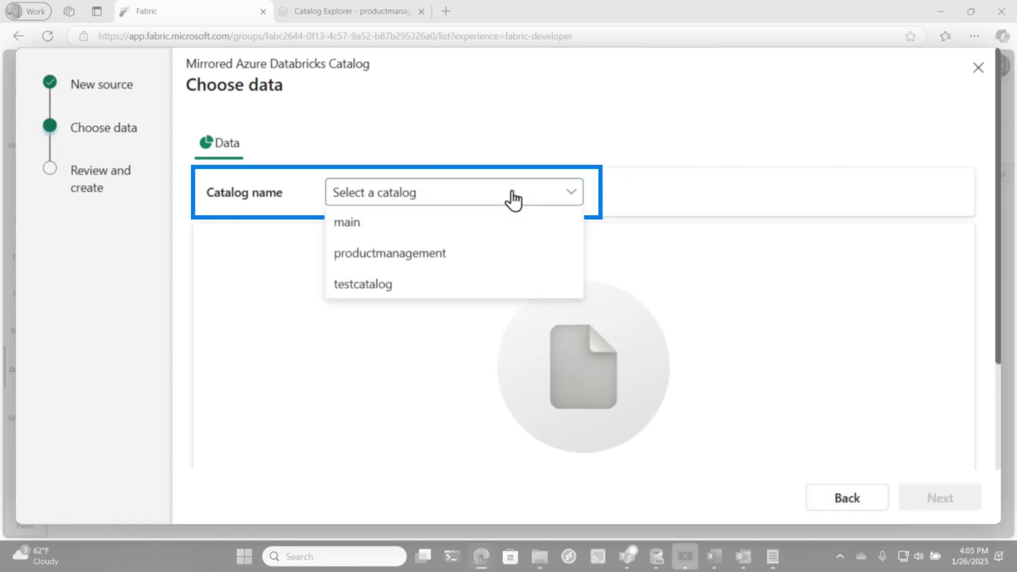
click(423, 256)
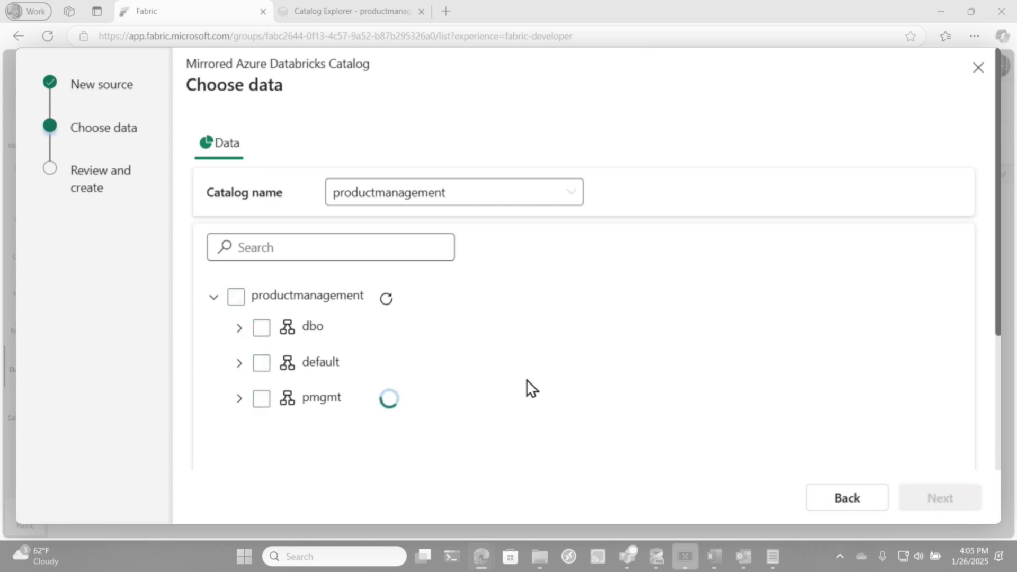
scroll(527, 380, down, 3)
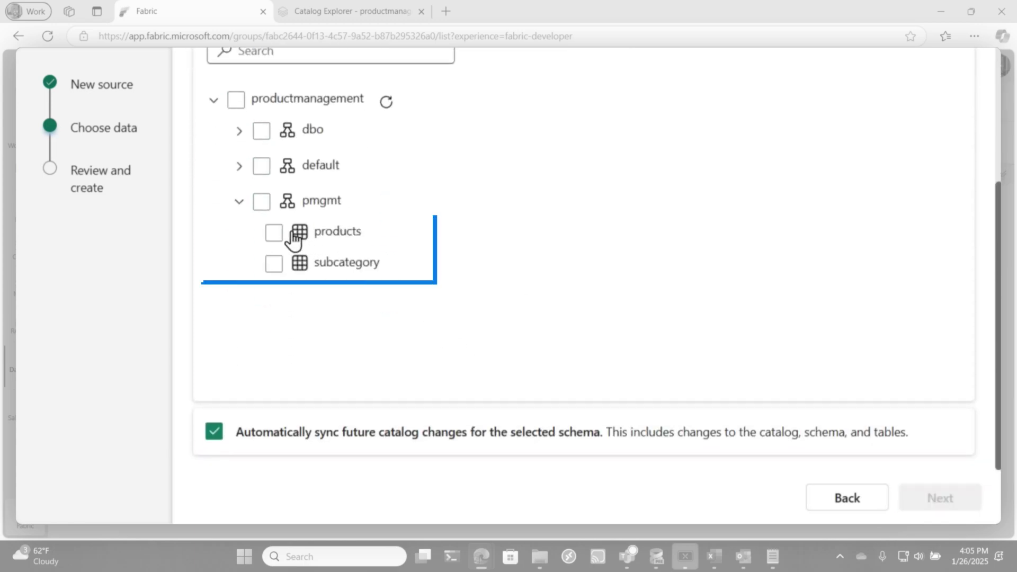
click(287, 237)
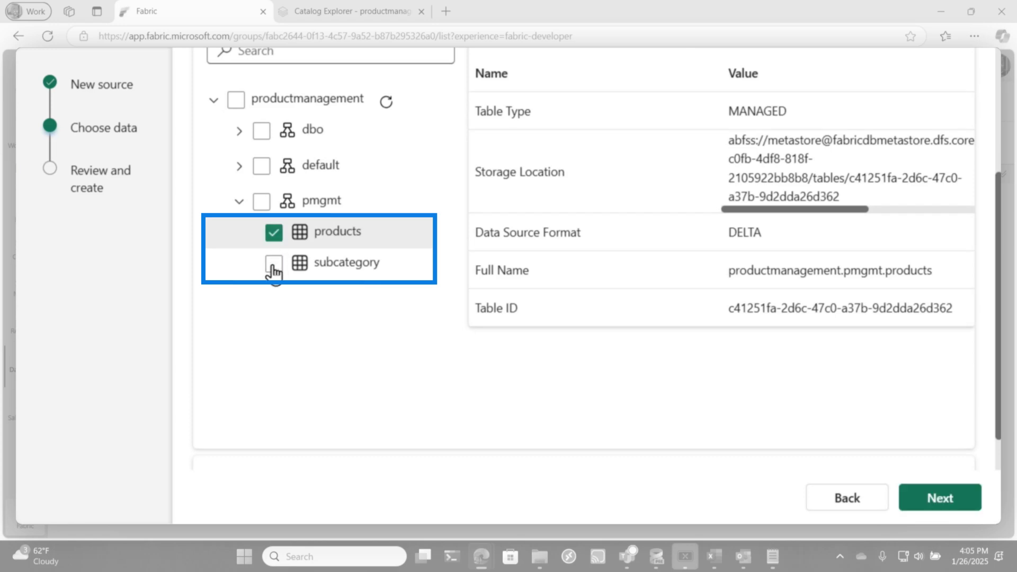
click(272, 265)
scroll(324, 334, up, 3)
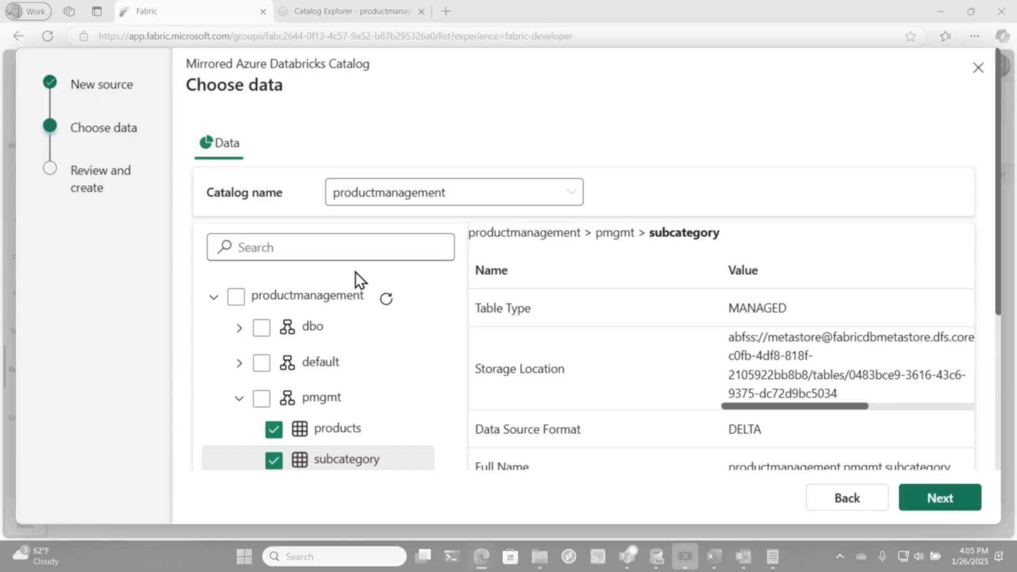
scroll(355, 389, down, 5)
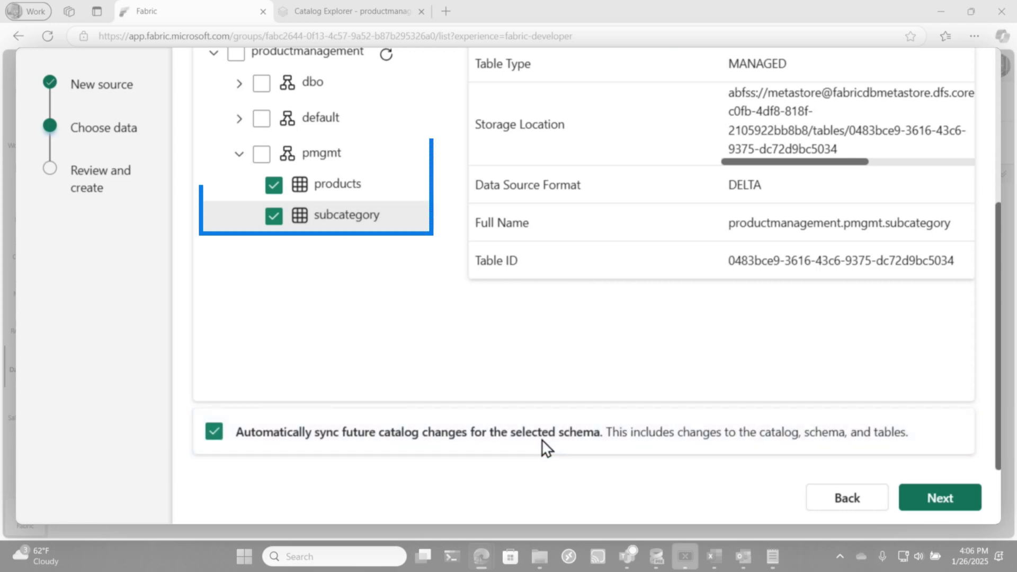
click(255, 160)
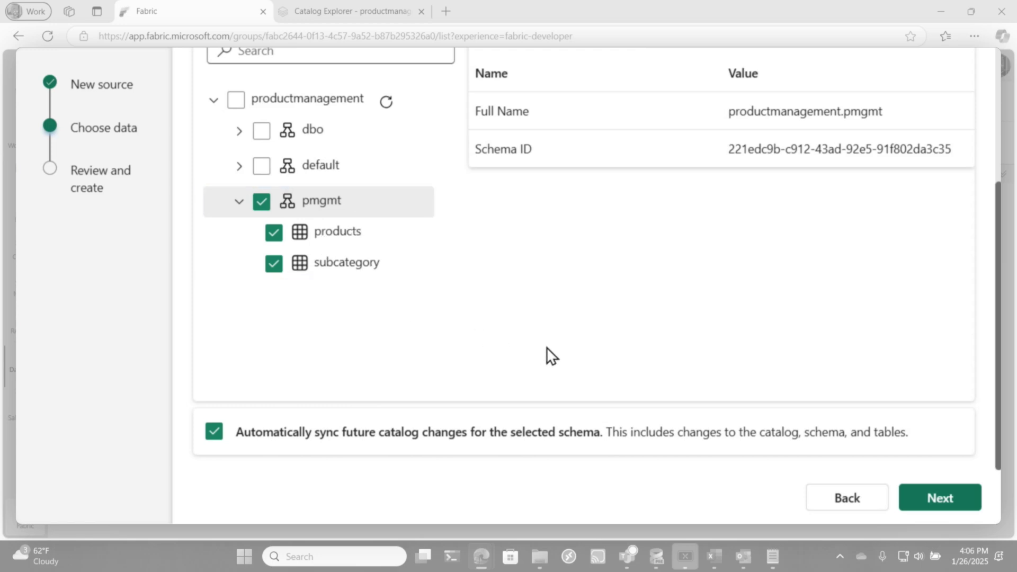
click(909, 501)
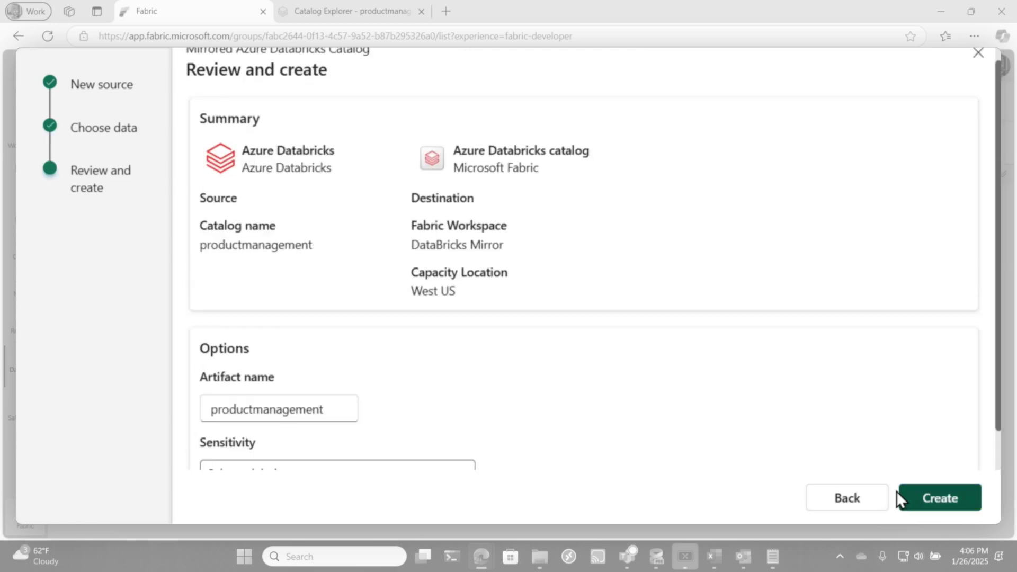
Create the ProdMgmt mirror, confirm pmgmt lists products and subcategory, and open the SQL endpoint
scroll(546, 393, down, 1)
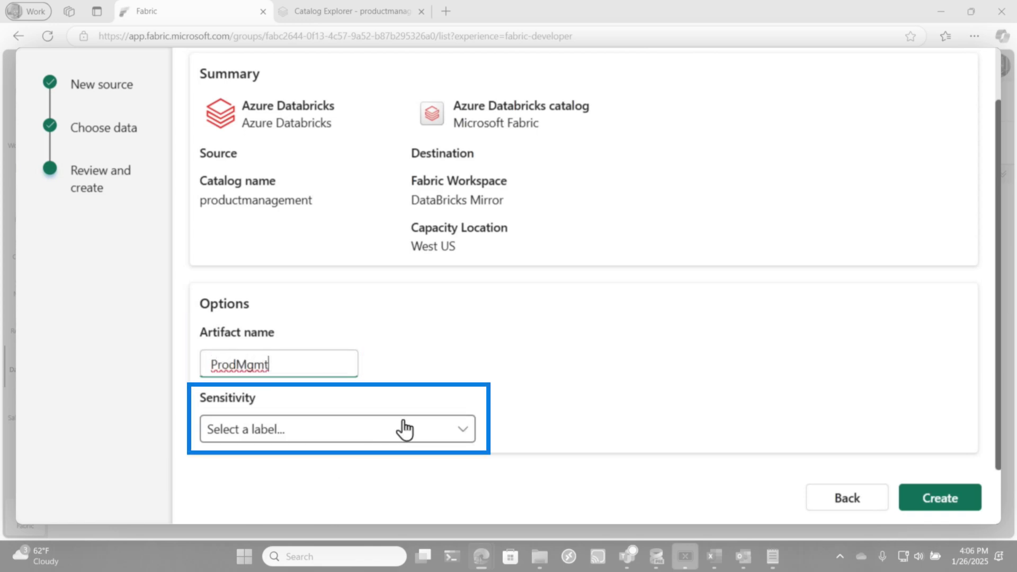
click(938, 498)
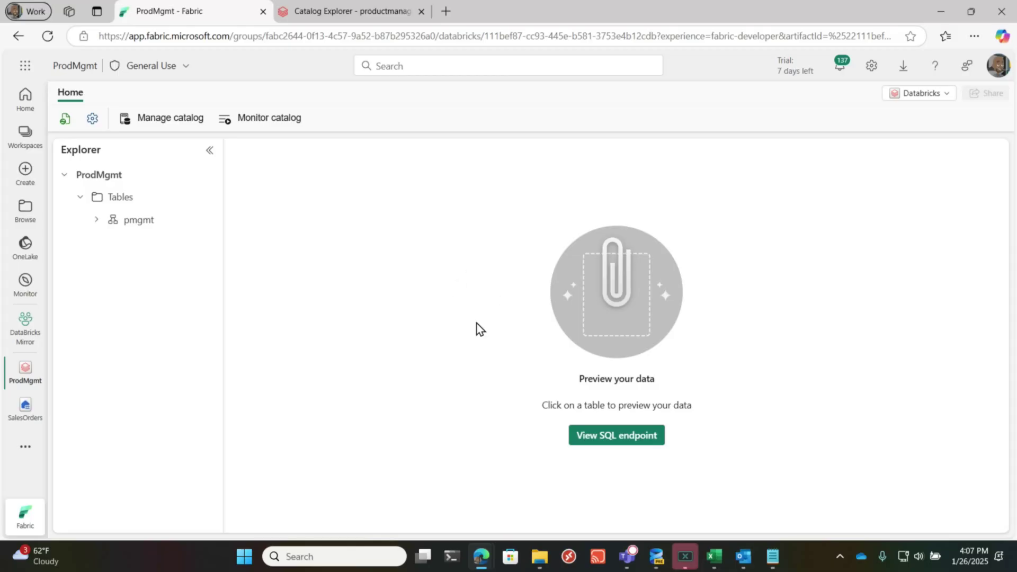
click(98, 221)
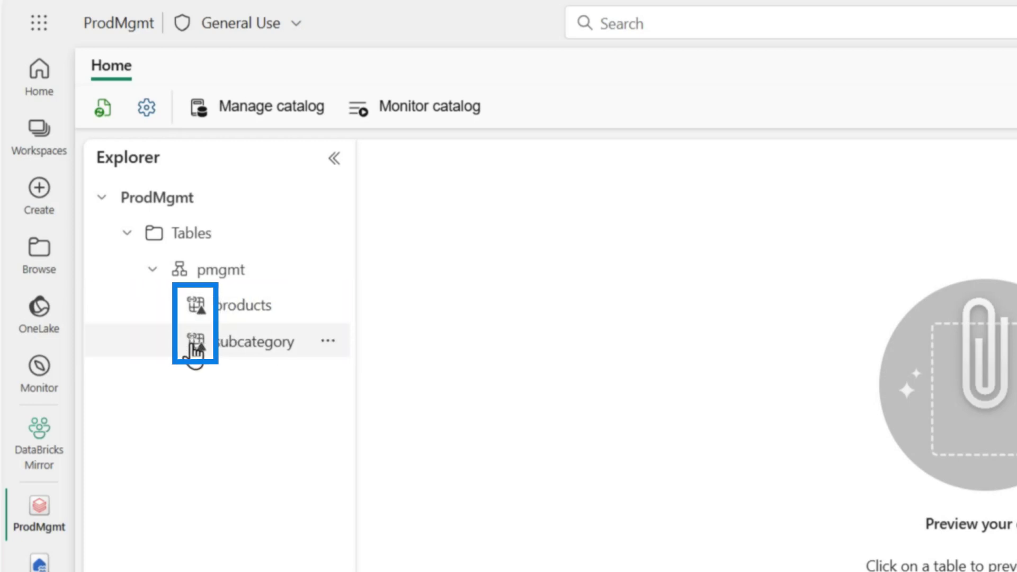
click(626, 436)
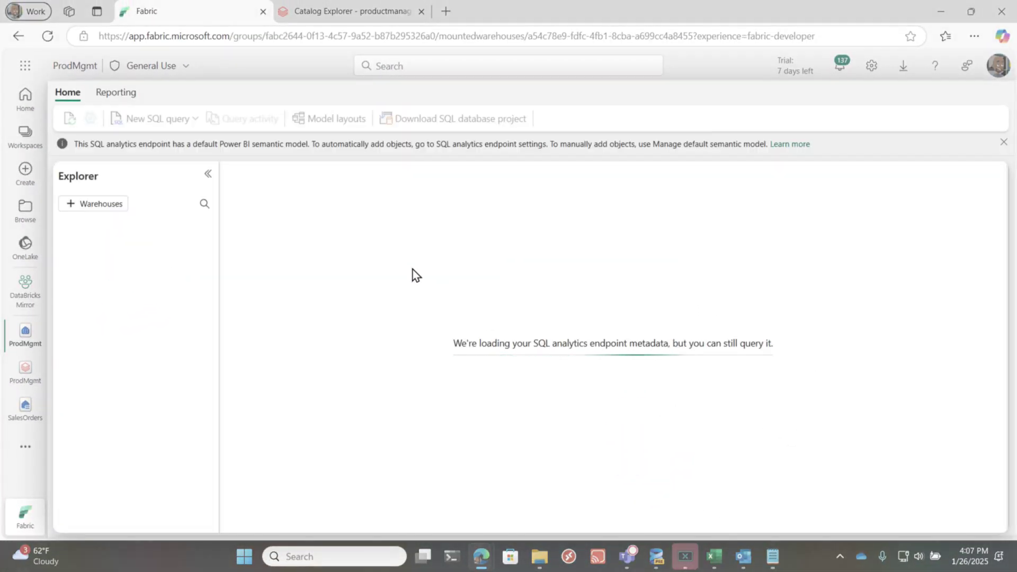
Refresh the schemas list and expand pmgmt's tables in the SQL endpoint explorer
click(191, 253)
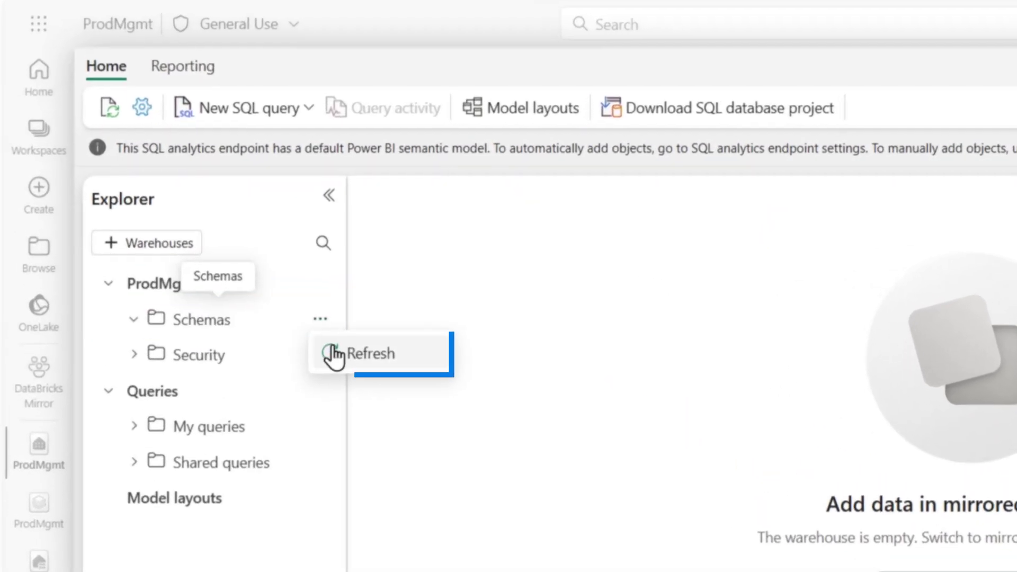
click(217, 276)
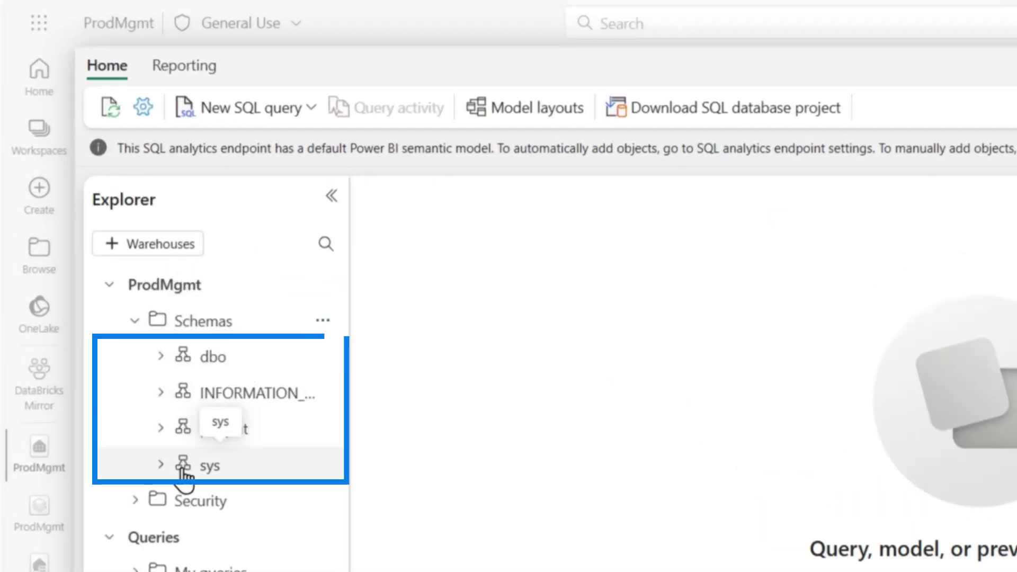
click(162, 429)
click(187, 273)
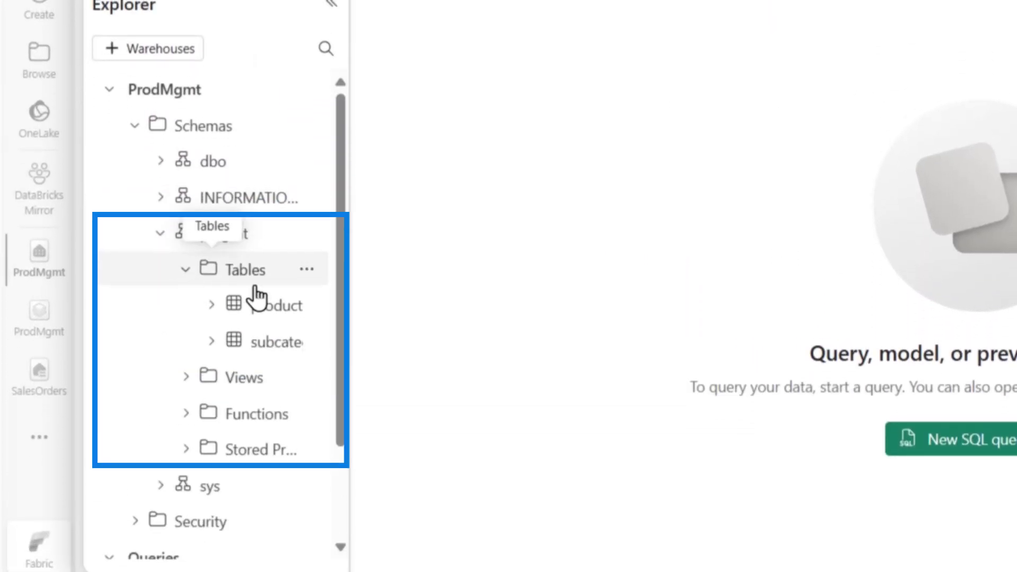
Run a new query 'select * from pmgmt.products' and enlarge the results showing 606 rows
click(249, 108)
text(select *)
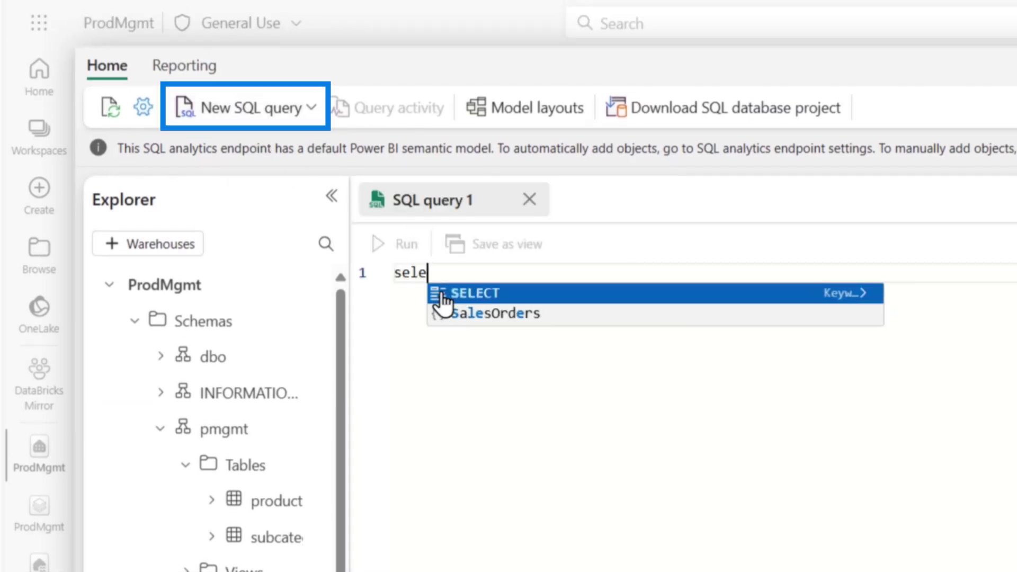
key(Return)
text(from pm)
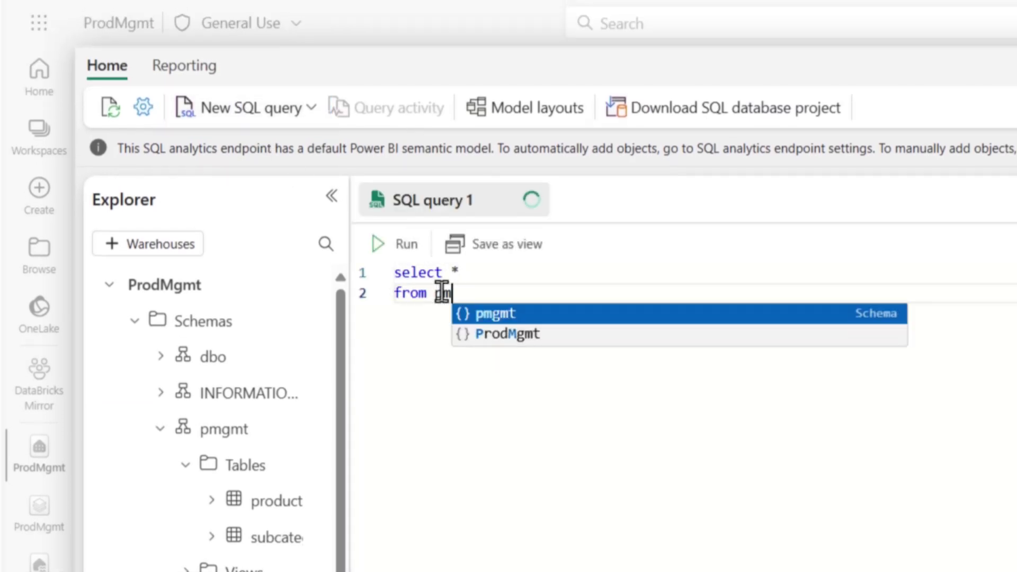
key(Tab)
text(.)
key(Tab)
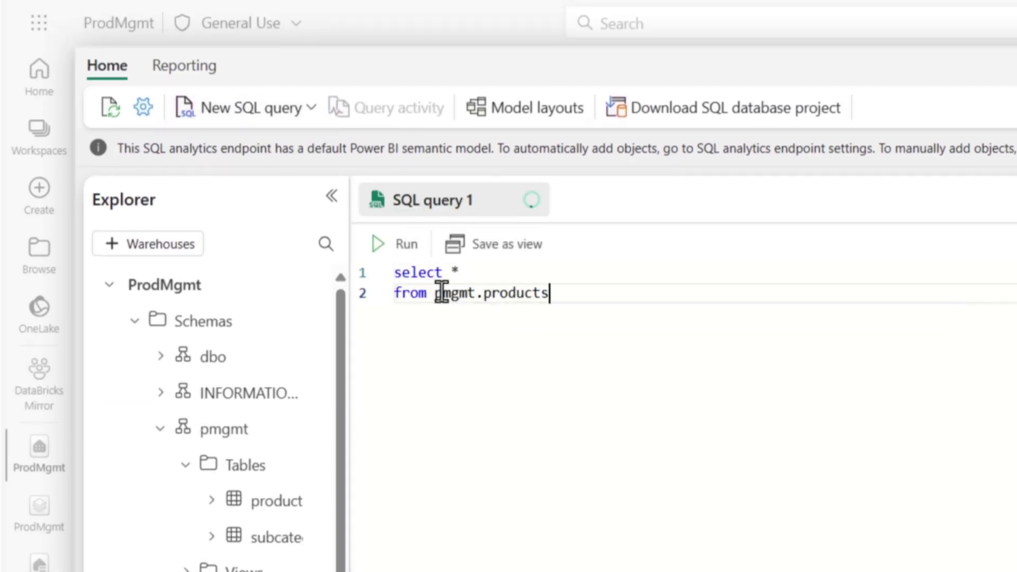
click(406, 249)
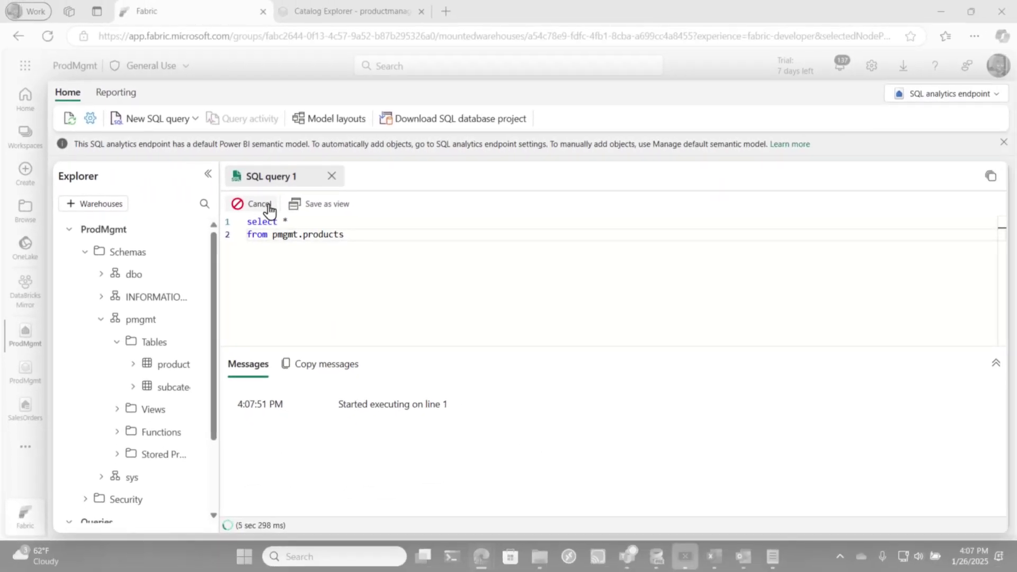
drag(492, 347, 488, 280)
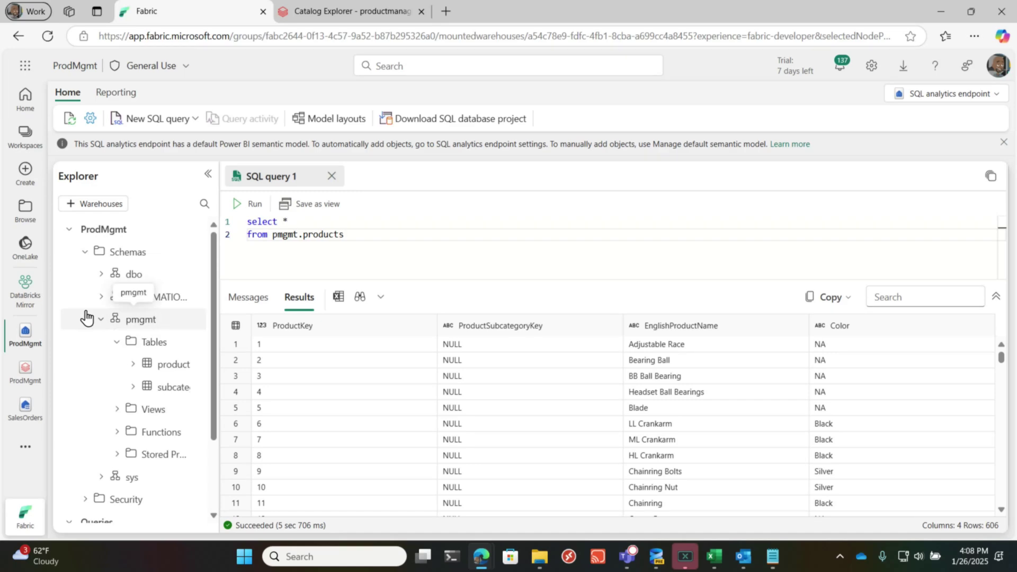
In the Databricks SQL editor, run ALTER TABLE adding a Subcategory string column to pmgmt.products
click(323, 10)
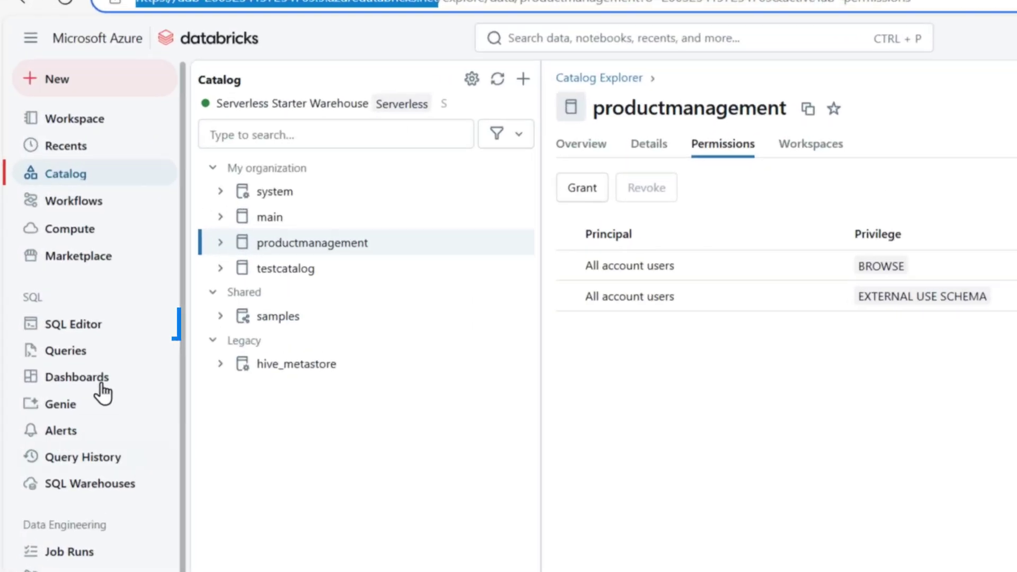
click(63, 280)
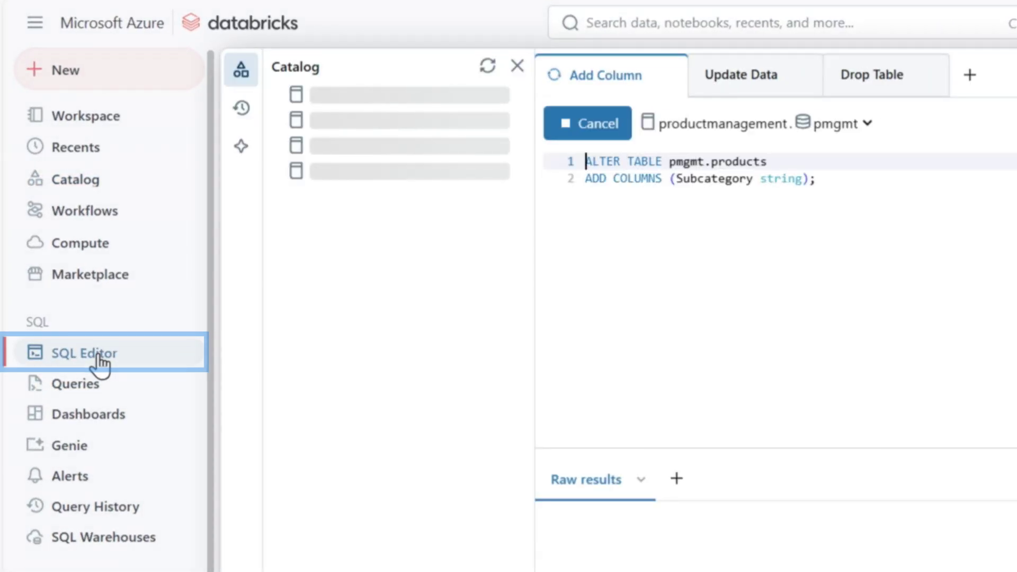
click(334, 129)
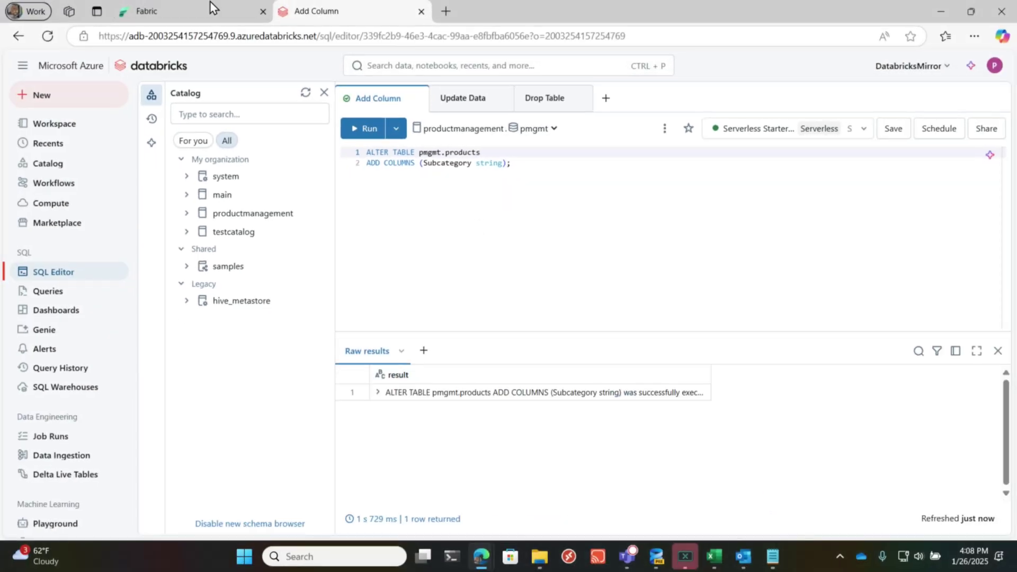
click(208, 8)
click(47, 381)
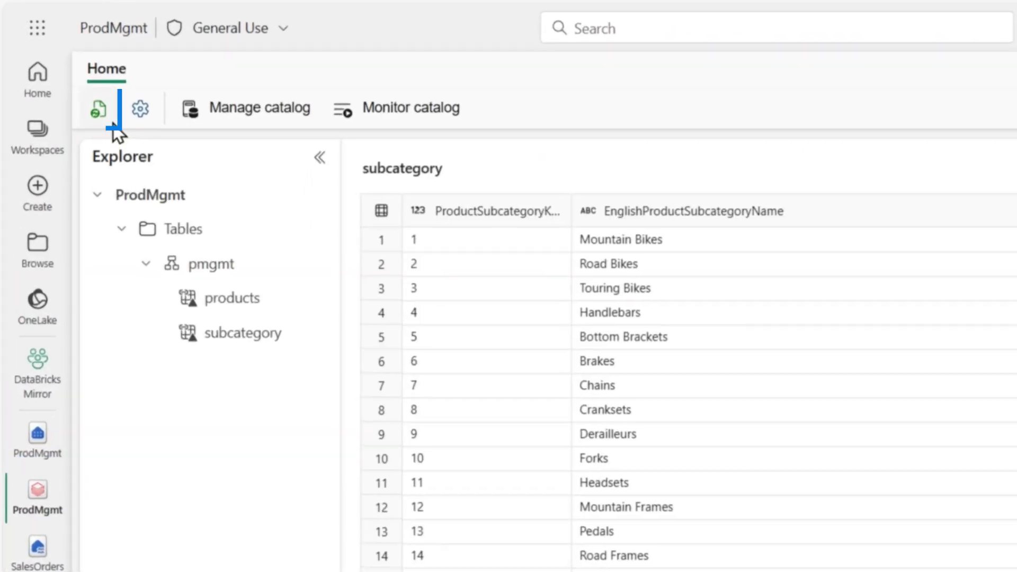
Refresh ProdMgmt and preview products, now showing an empty Subcategory column
click(106, 117)
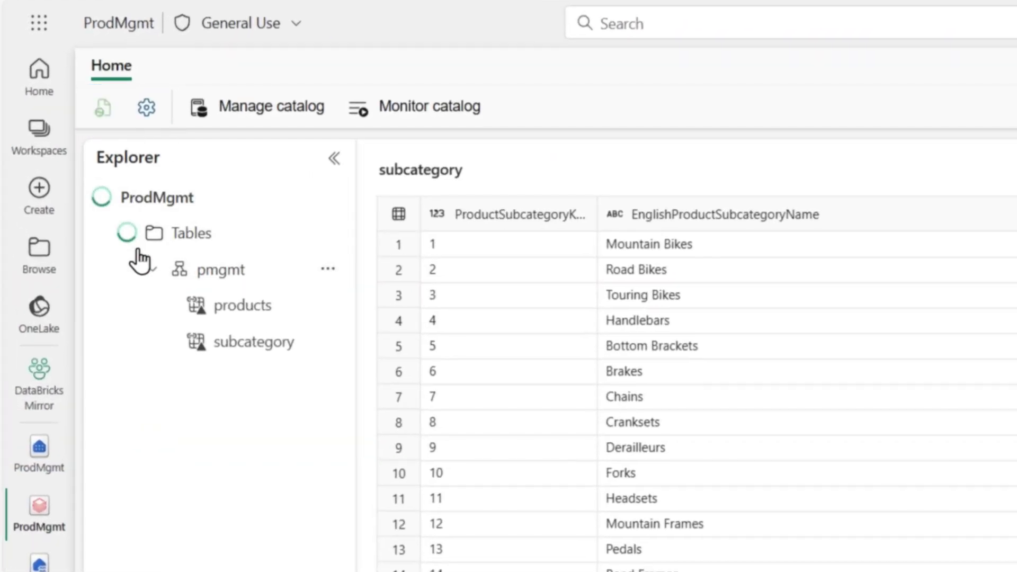
click(249, 312)
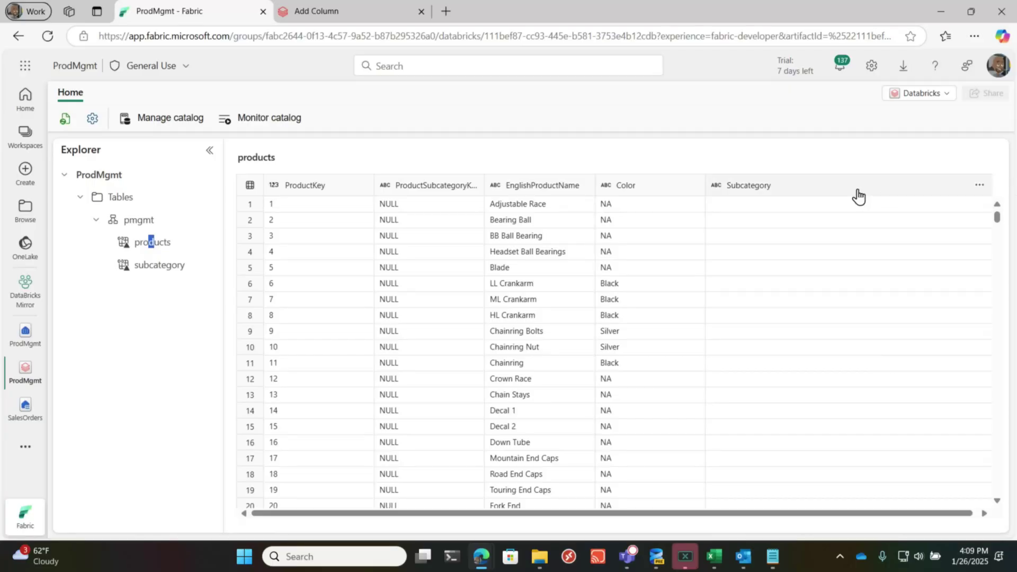
Run the Update Data MERGE with LIMIT 1000 unchecked, filling Subcategory for 397 products rows
click(317, 8)
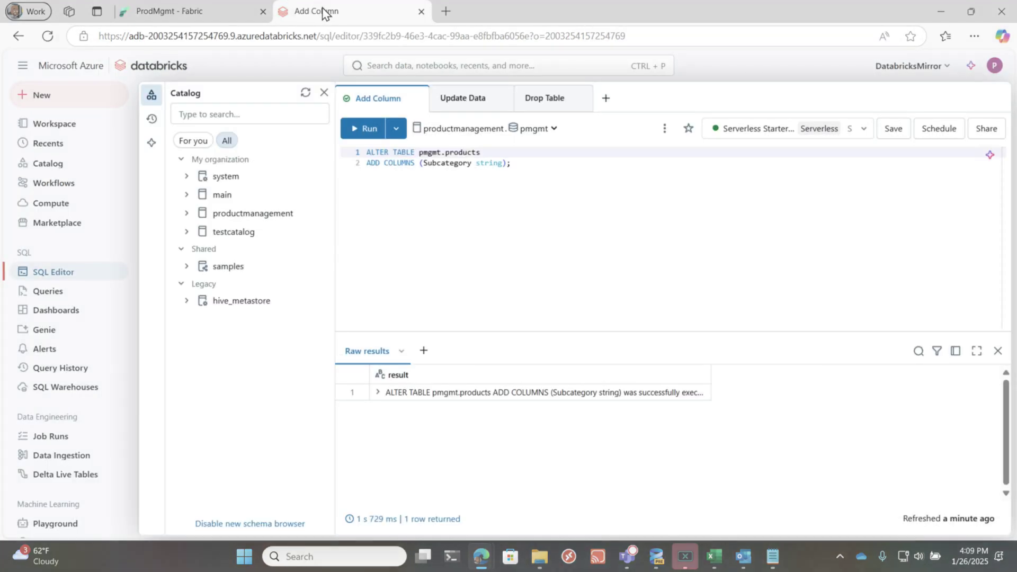
click(461, 98)
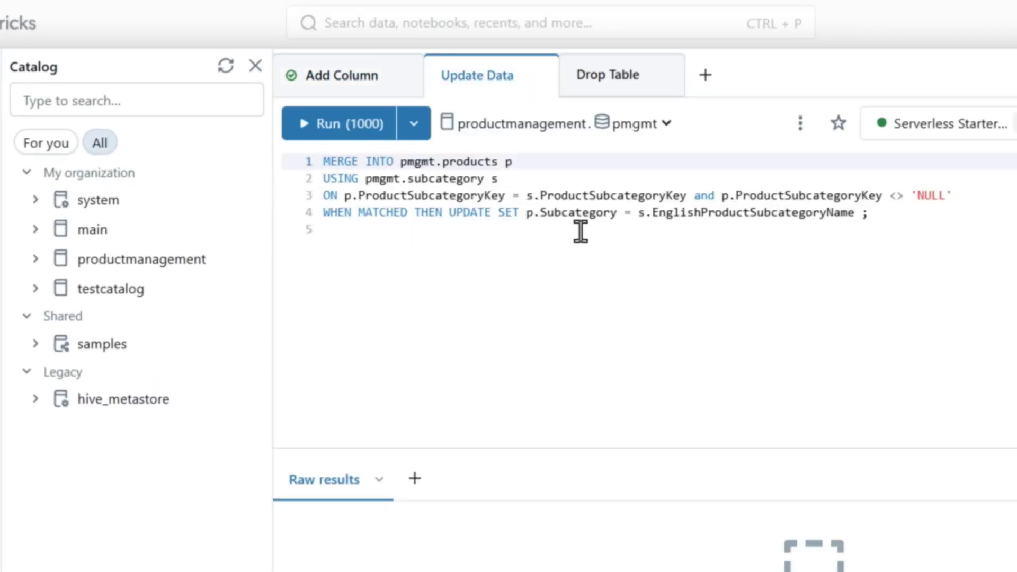
click(427, 133)
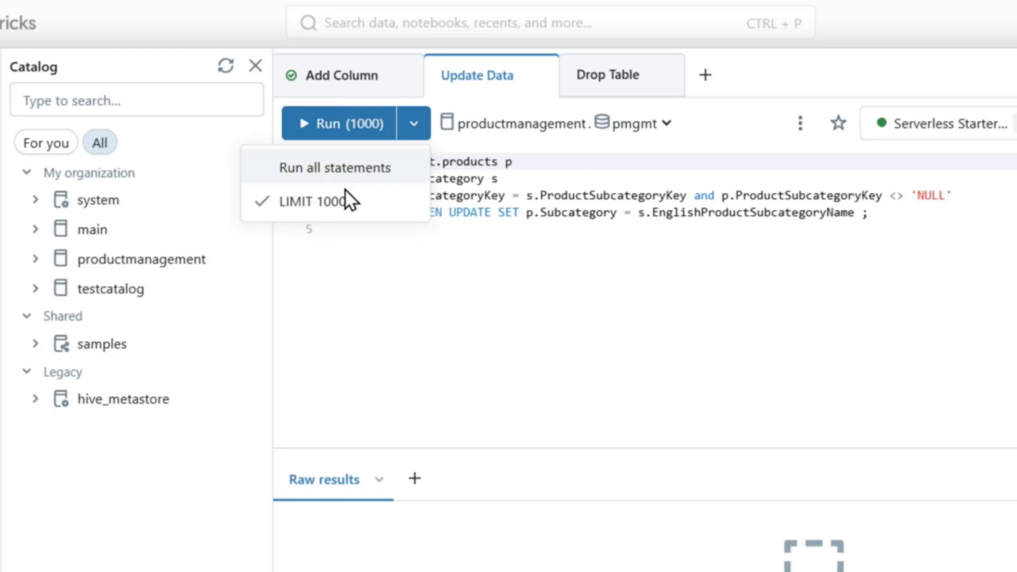
click(340, 208)
click(322, 123)
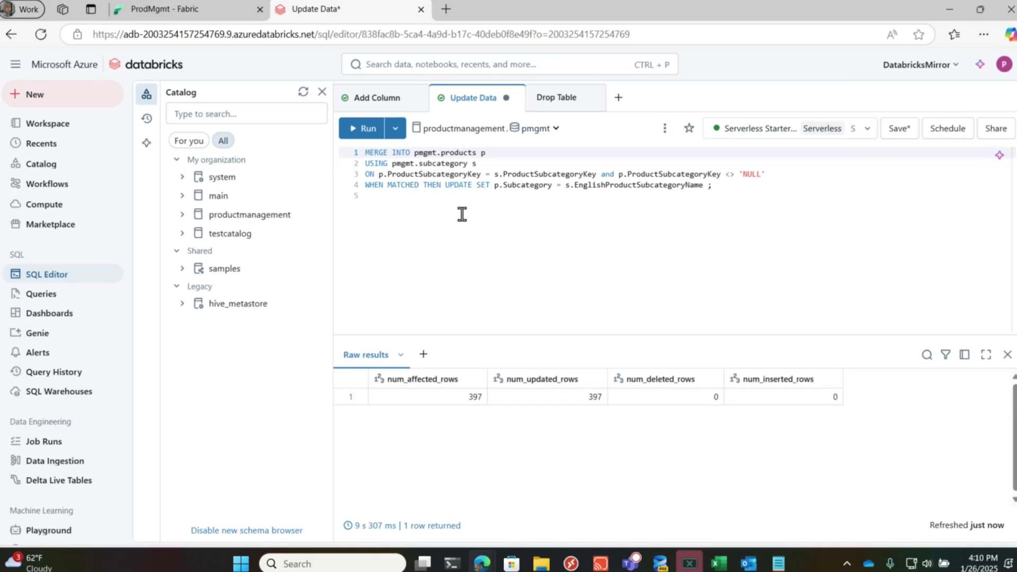
click(179, 13)
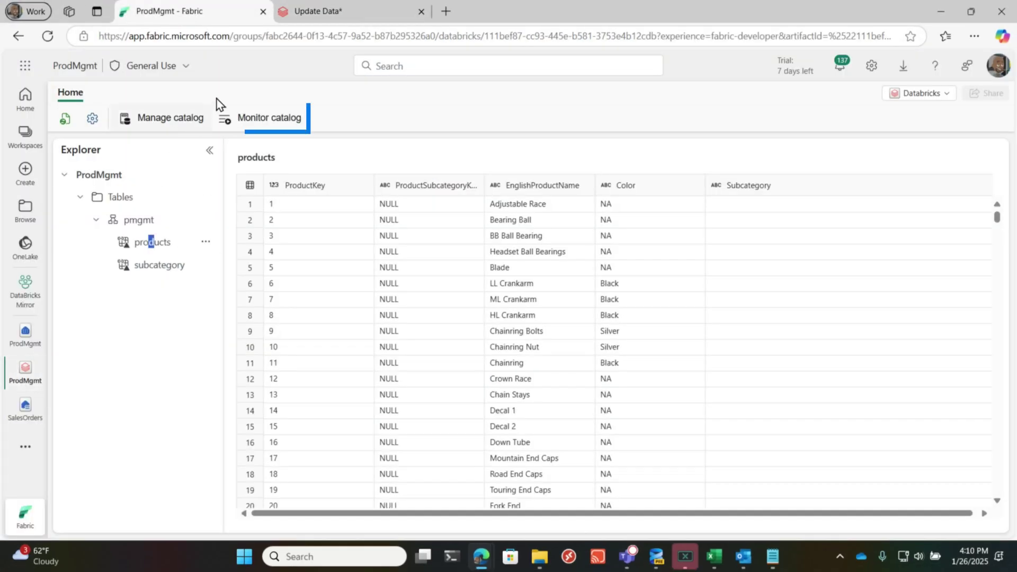
Check ProdMgmt's latest sync status, then refresh and reload the products preview to inspect Subcategory
click(249, 122)
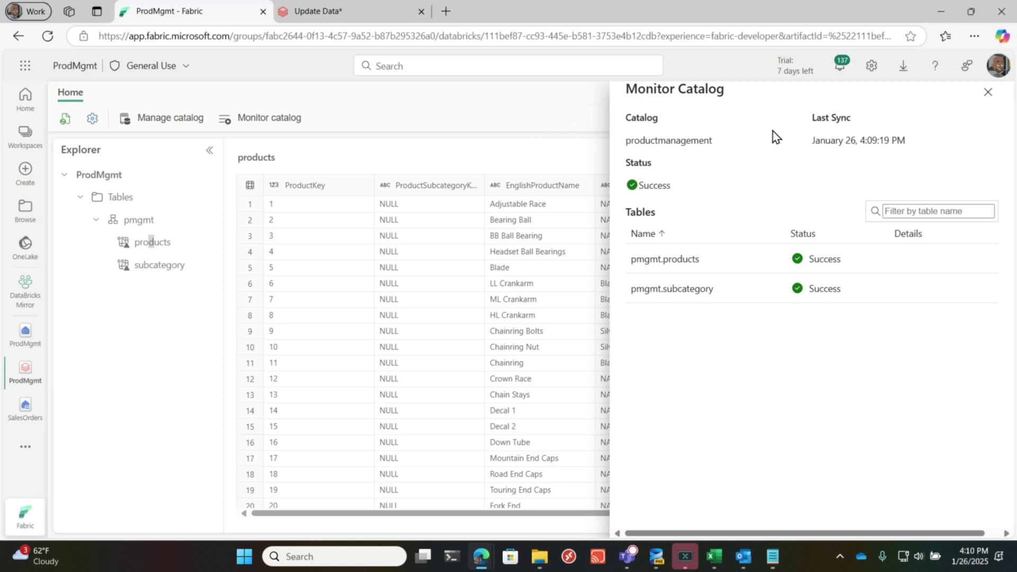
click(988, 93)
click(100, 110)
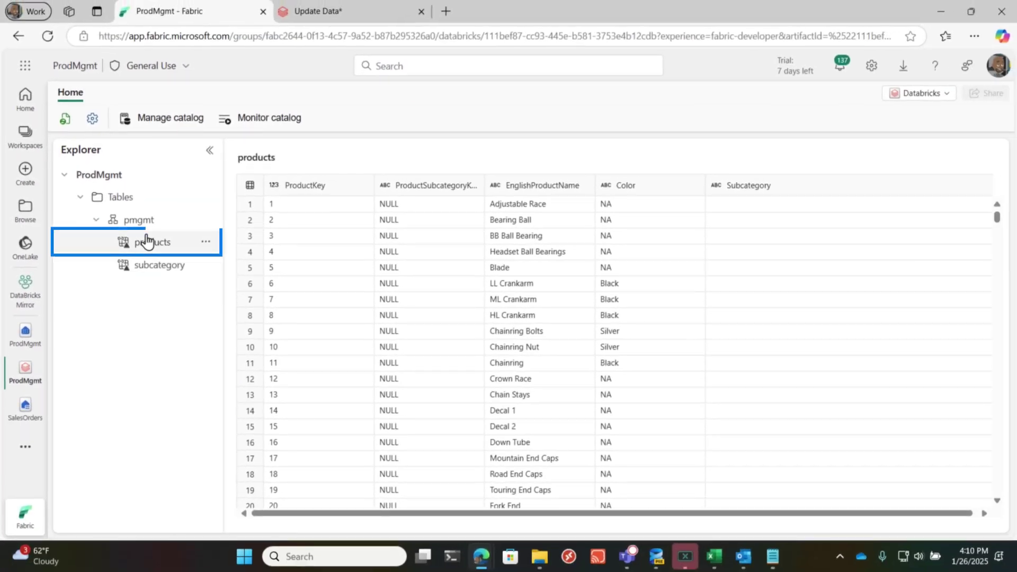
click(147, 241)
scroll(1000, 256, down, 4)
drag(1000, 256, 1012, 203)
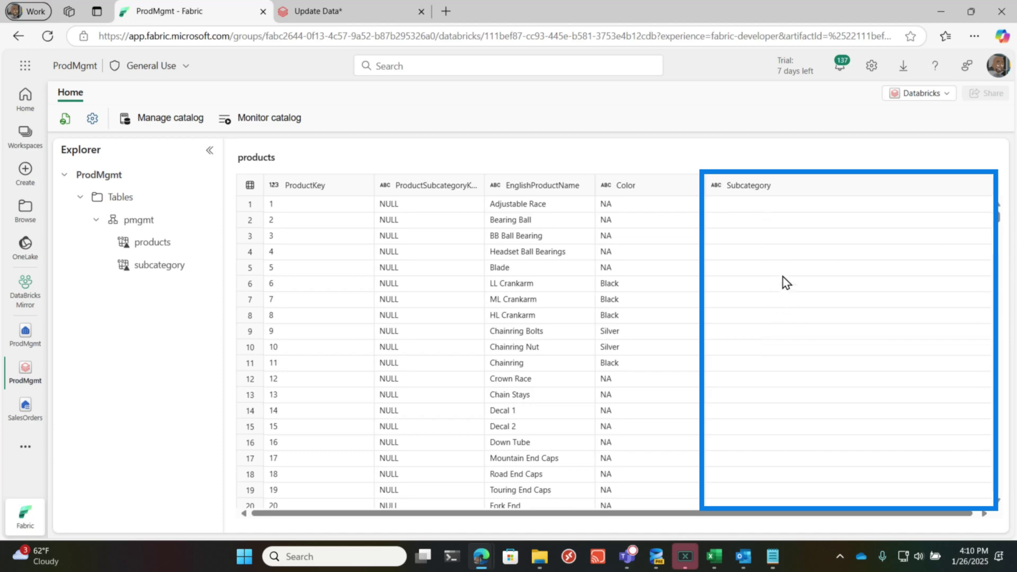
Compare the Databricks update query with the mirrored preview now showing Subcategory values like Road Frames
click(295, 11)
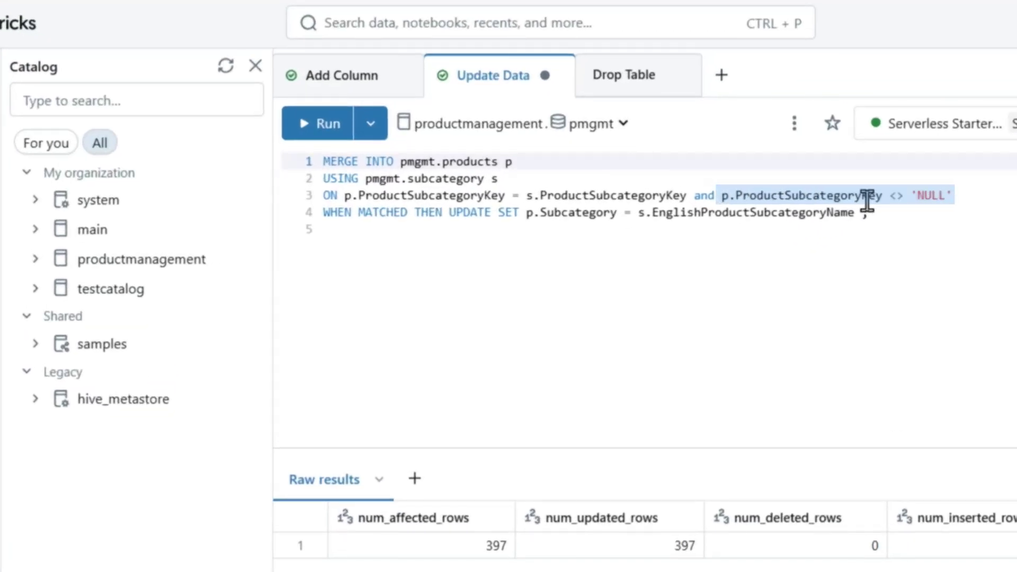
click(159, 10)
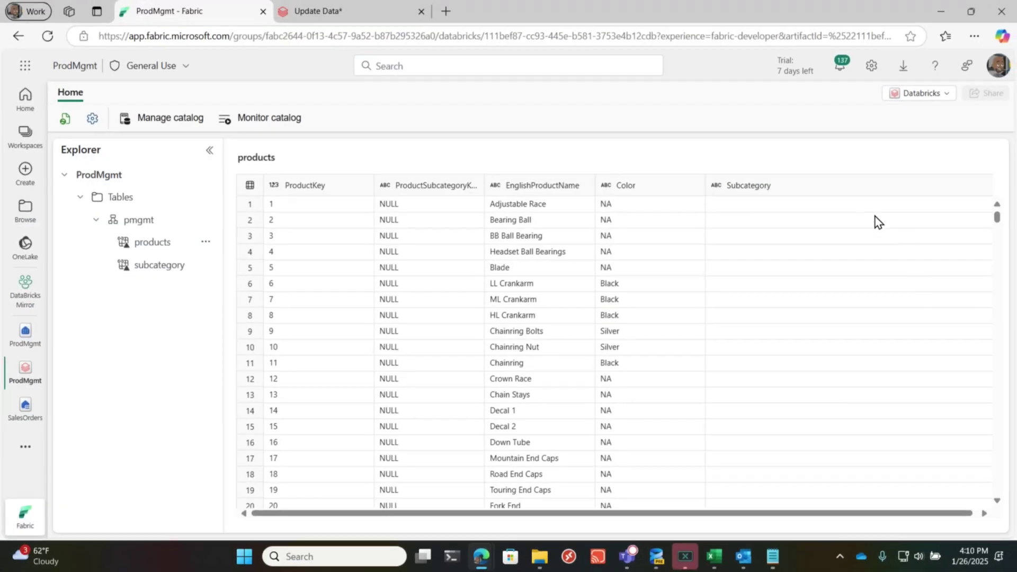
mouse_move(1000, 218)
mouse_down()
mouse_move(1008, 339)
mouse_move(998, 217)
mouse_up()
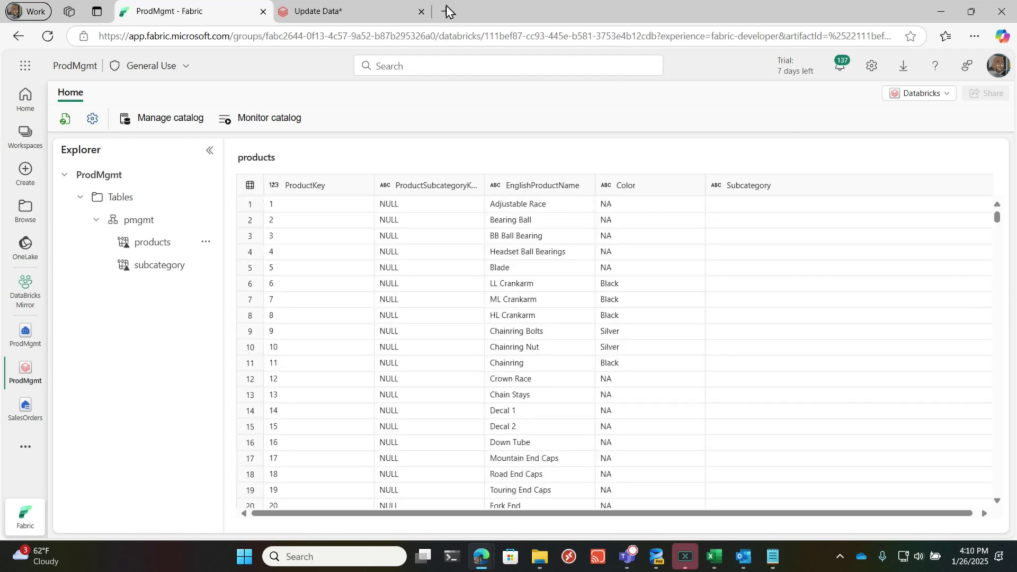
click(314, 5)
Run the DROP TABLE pmgmt.subcategory query in Databricks, then go back to Fabric
click(634, 85)
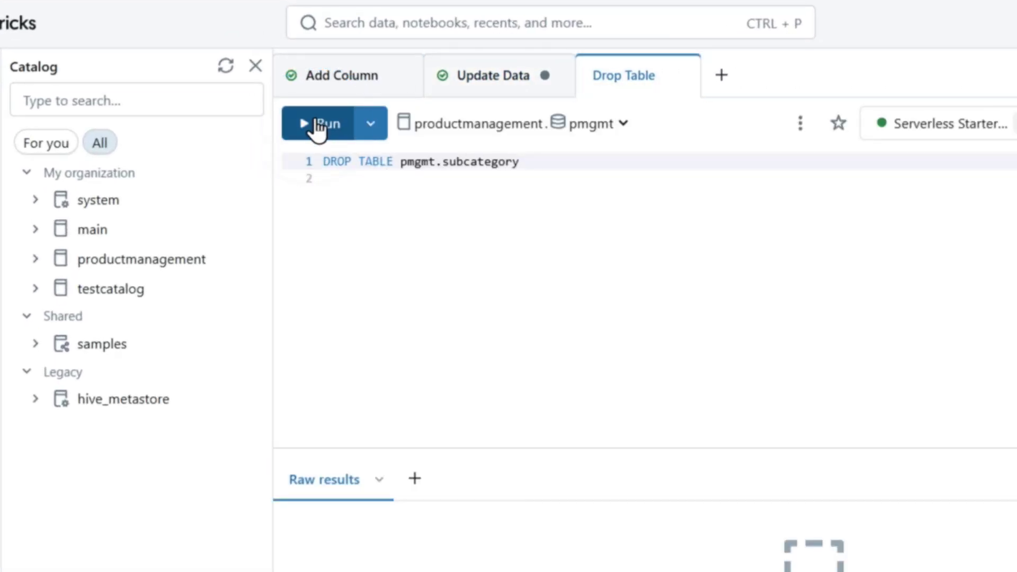
click(318, 130)
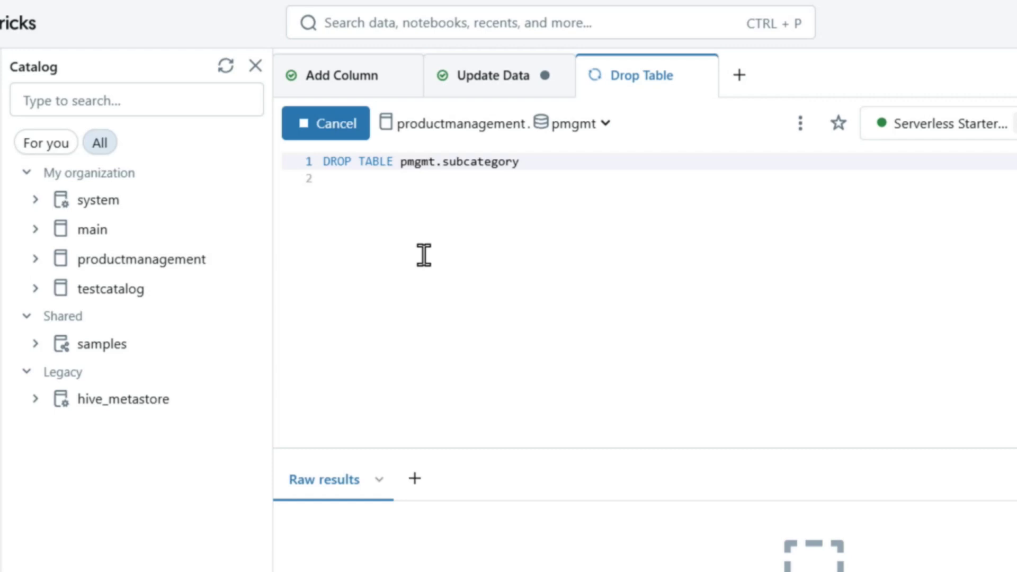
click(170, 11)
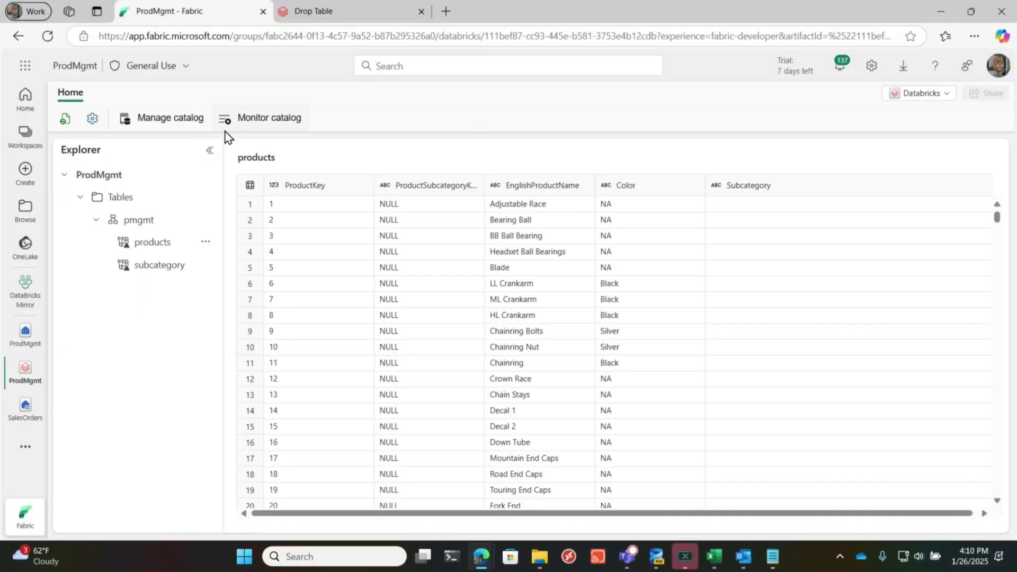
Refresh the ProdMgmt mirror and confirm pmgmt now holds only the products table
click(65, 119)
drag(998, 227, 993, 154)
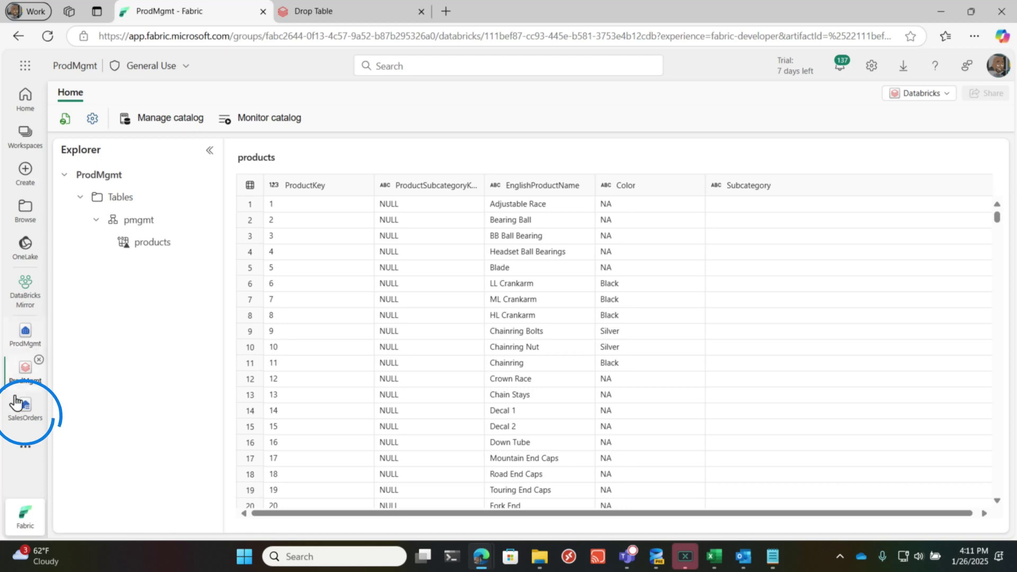
Start a new OneLake shortcut under SalesOrders Tables using the ProdMgmt mirror as source
click(16, 422)
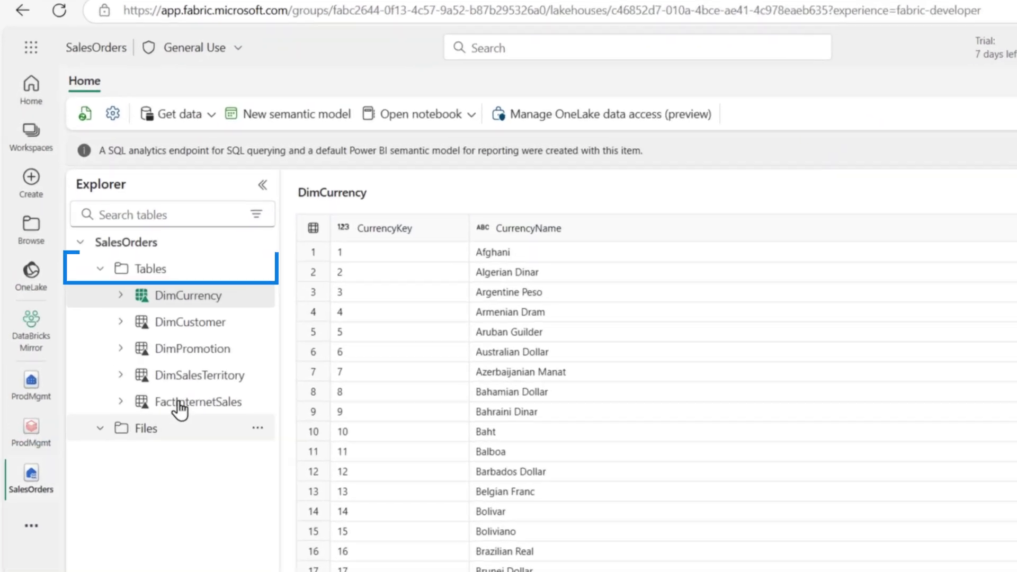
click(329, 302)
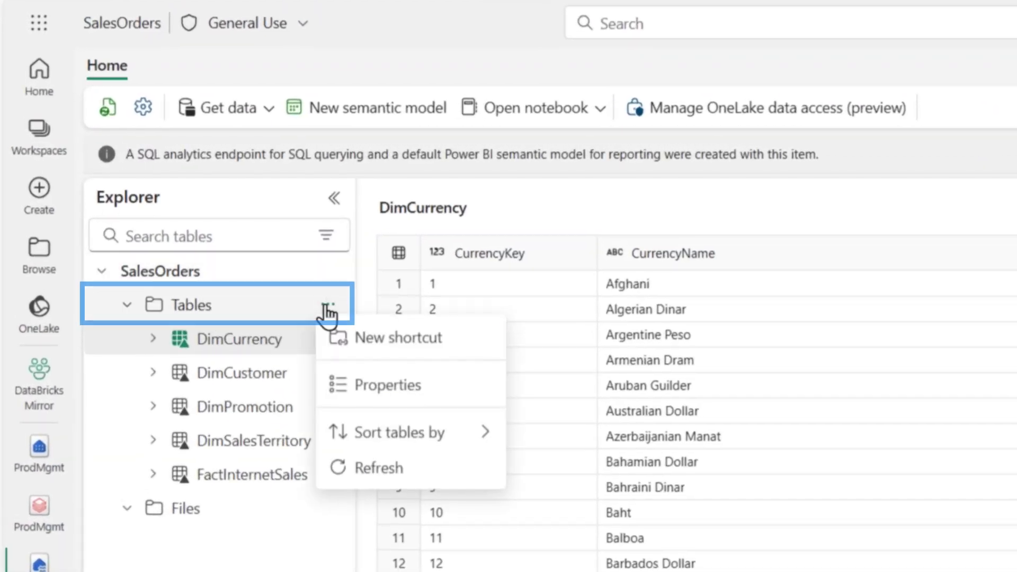
click(382, 340)
click(333, 236)
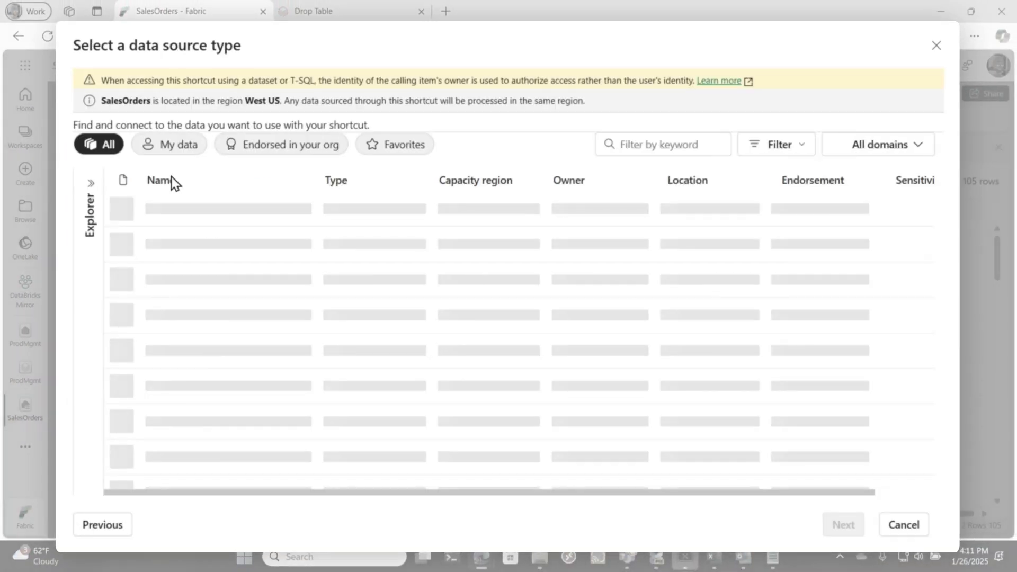
click(184, 246)
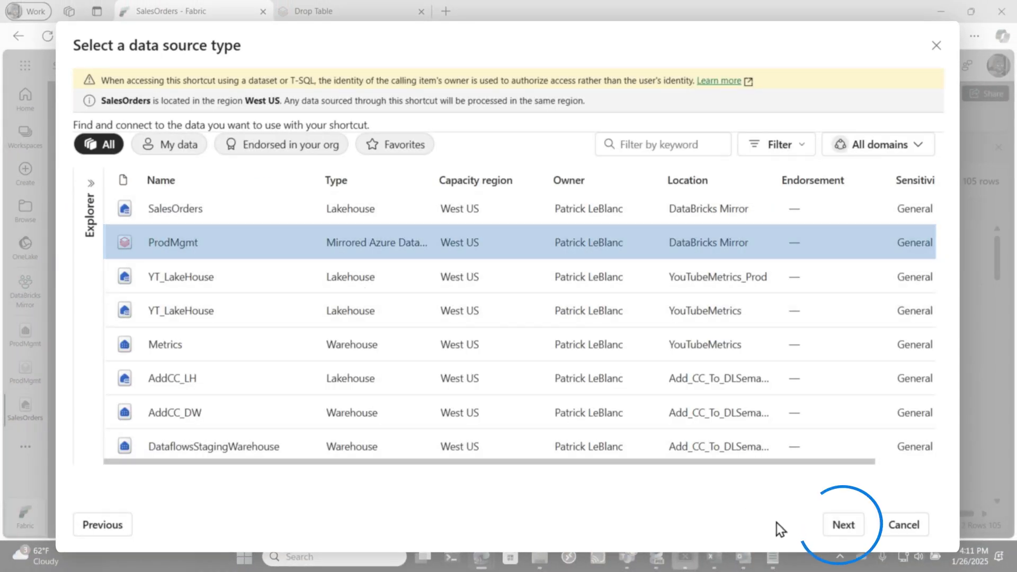
click(842, 524)
Select pmgmt/products, rename the shortcut to DimProduct, and create it
click(96, 205)
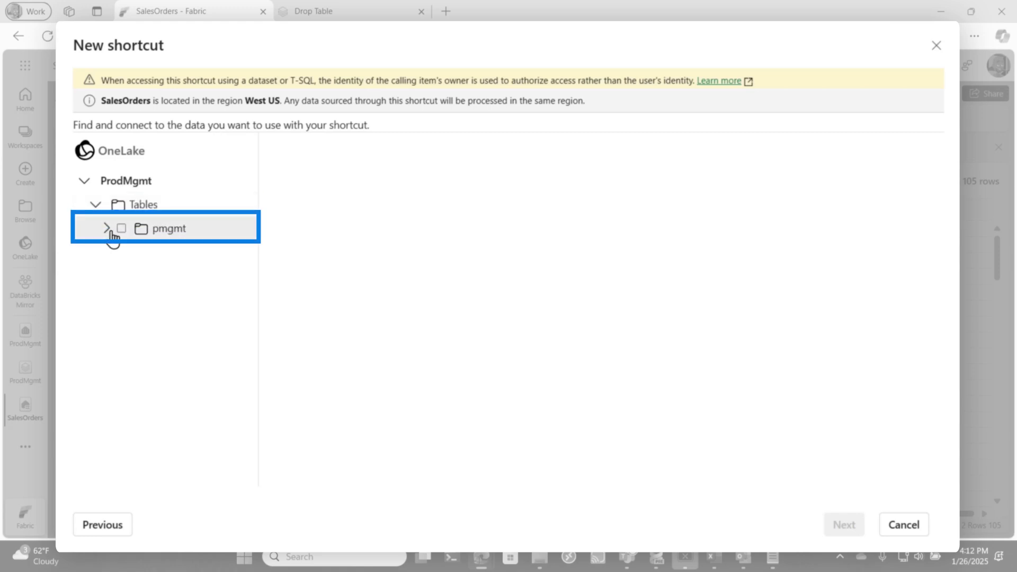
click(107, 228)
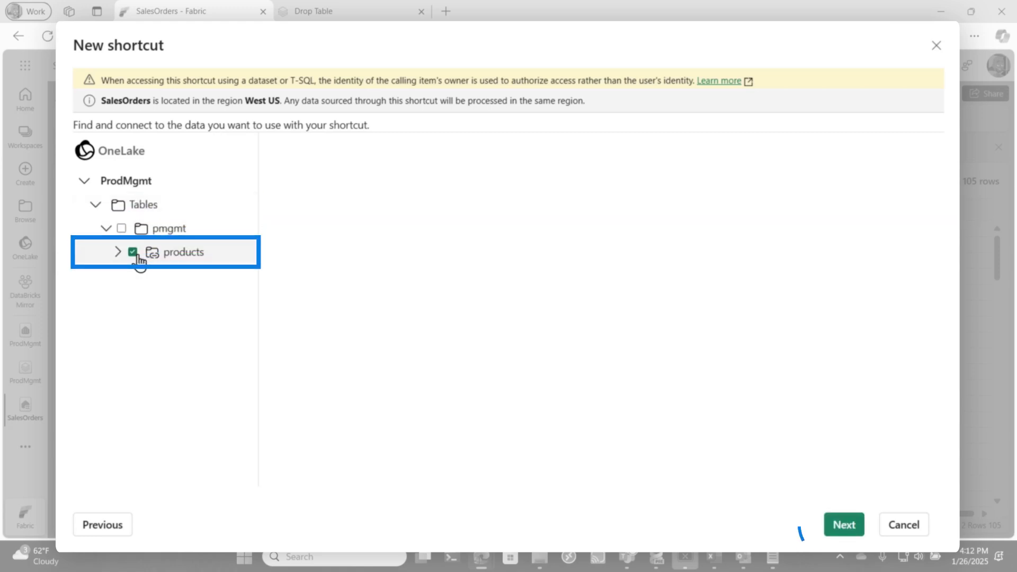
click(843, 525)
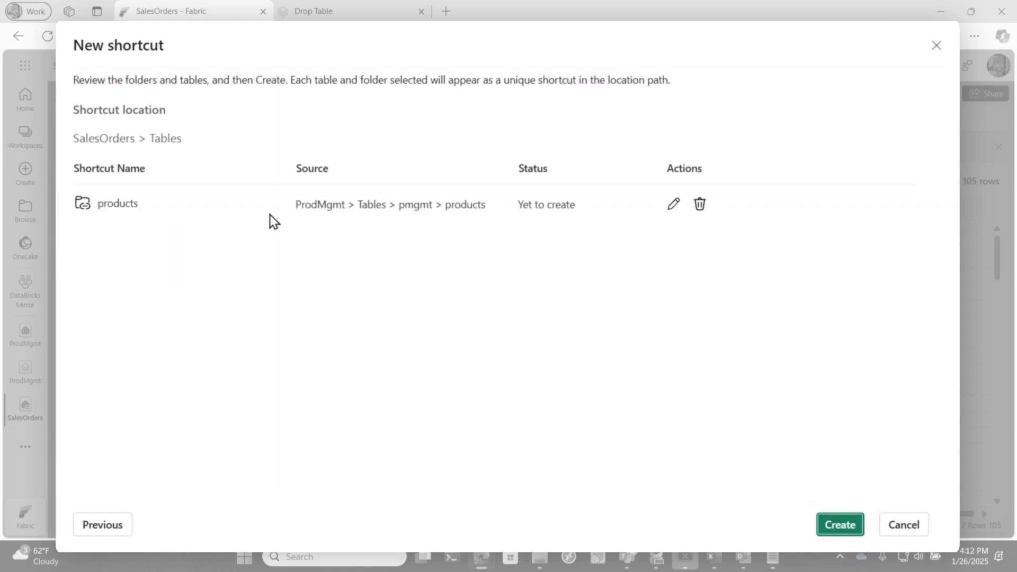
click(673, 207)
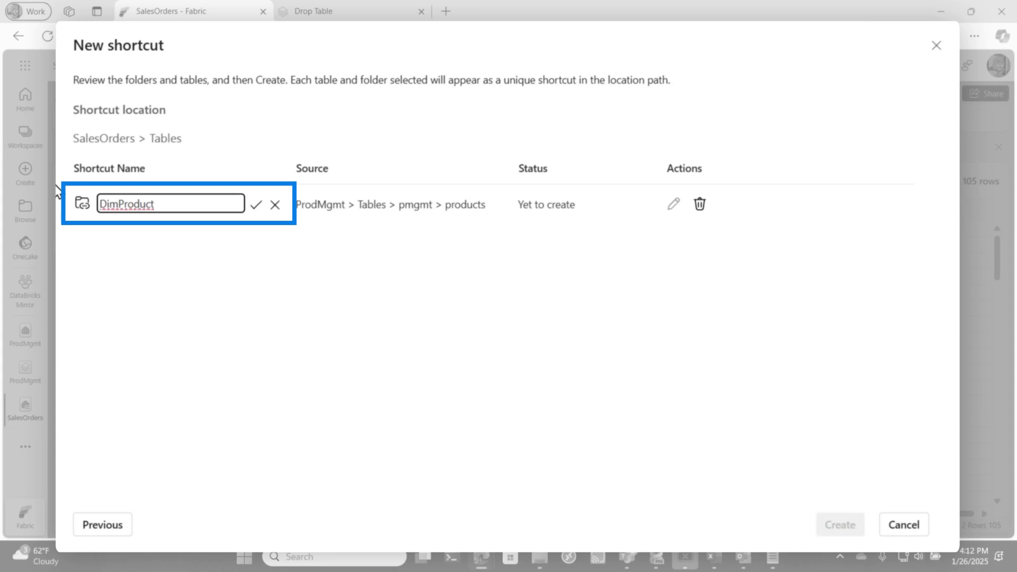
click(256, 207)
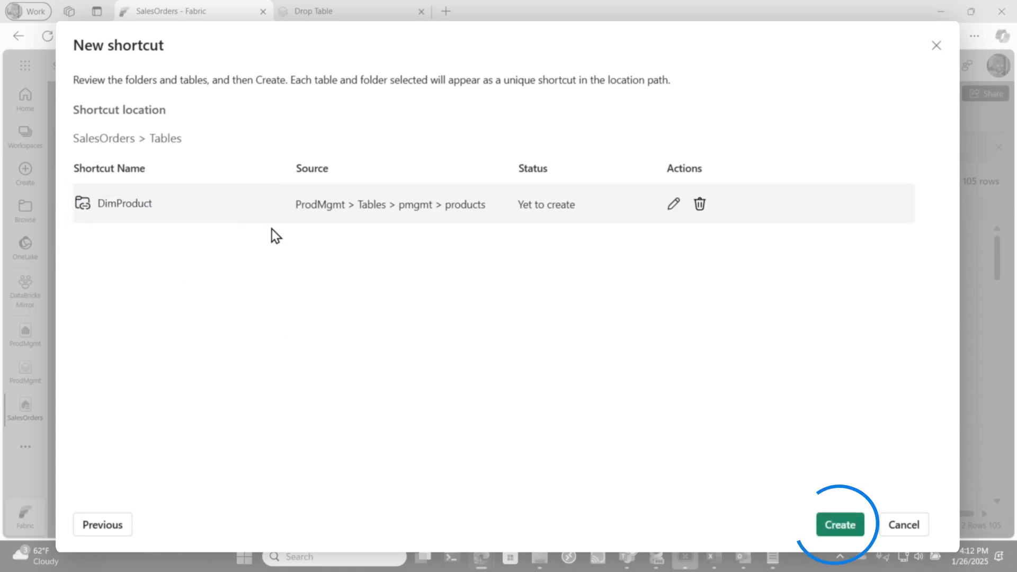
click(839, 525)
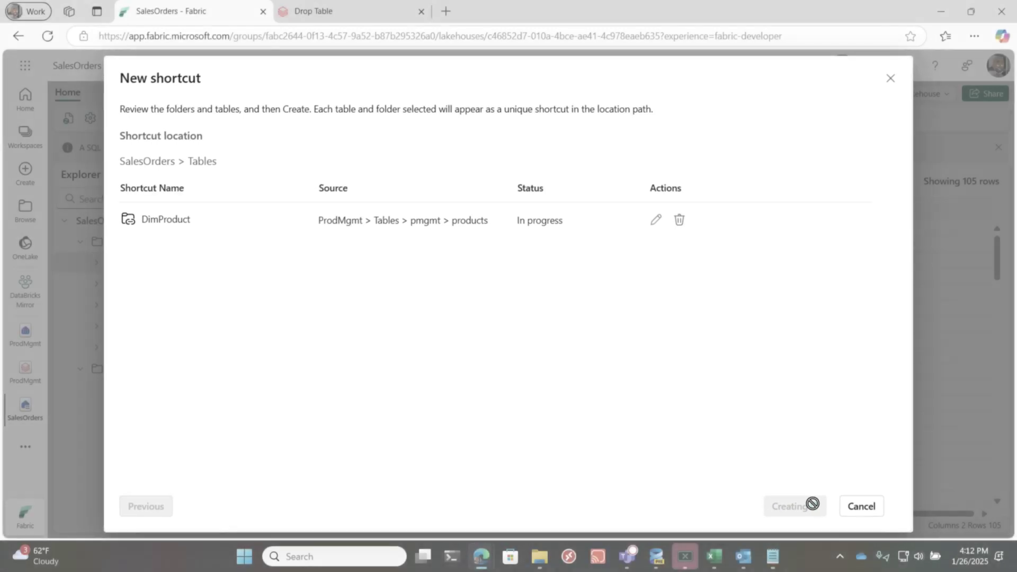